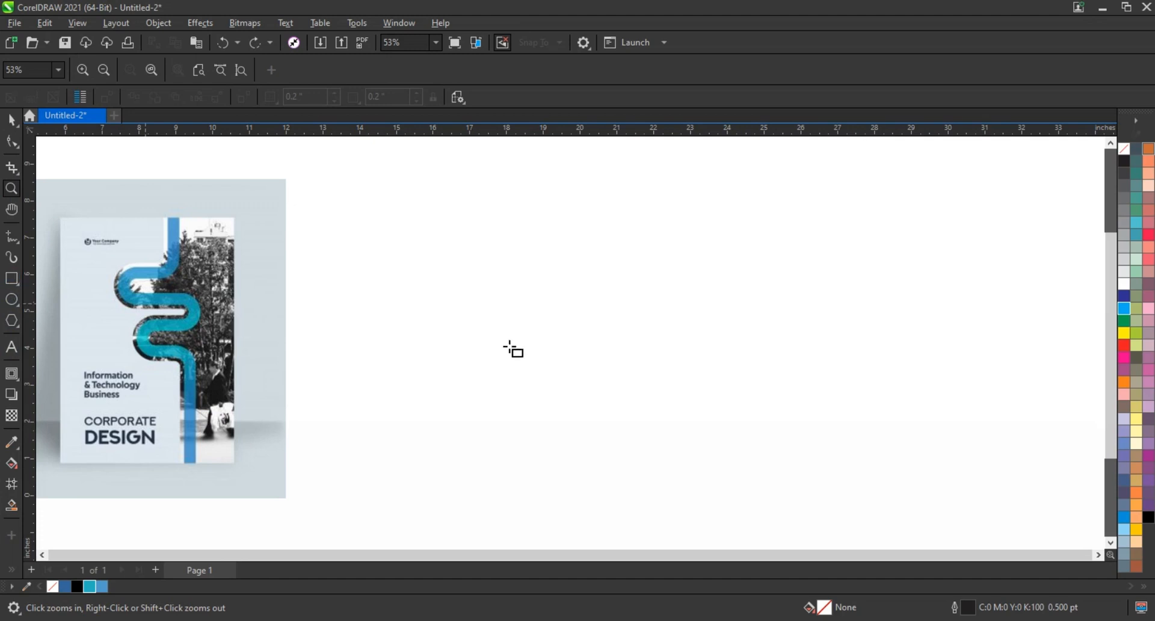
# Step: Draw a horizontal rectangle about 6.4 by 0.8 inches beside the reference image, fully round its corners and set a 3 pt outline
pyautogui.moveTo(474, 331)
pyautogui.mouseDown()
pyautogui.moveTo(714, 371)
pyautogui.moveTo(711, 362)
pyautogui.mouseUp()
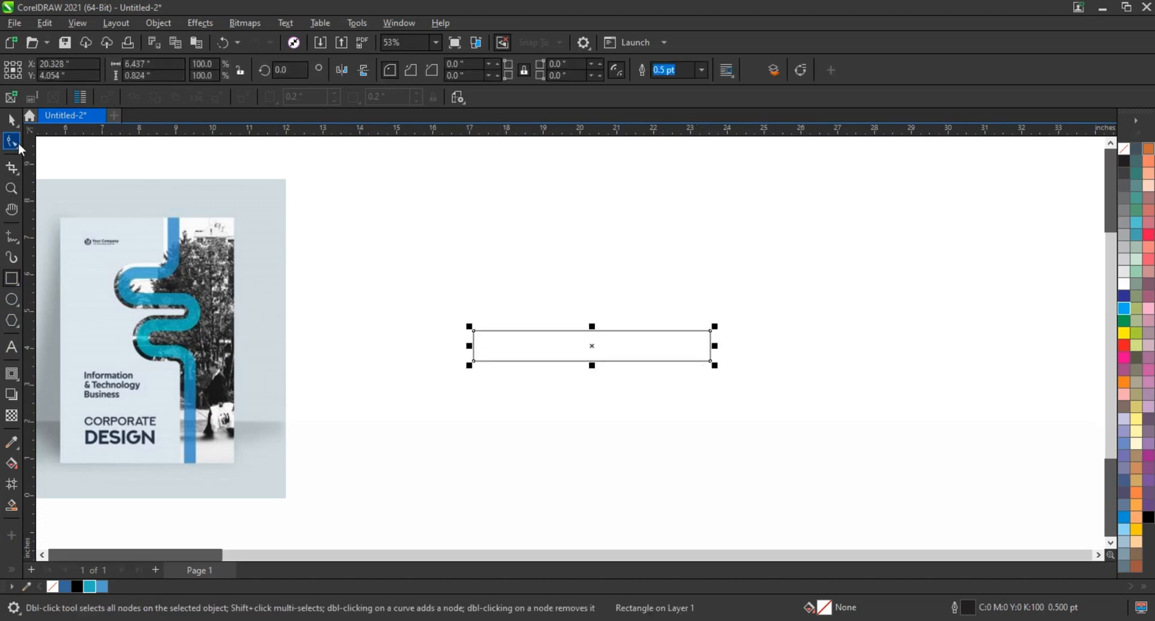
pyautogui.click(20, 147)
pyautogui.moveTo(474, 361); pyautogui.dragTo(489, 361)
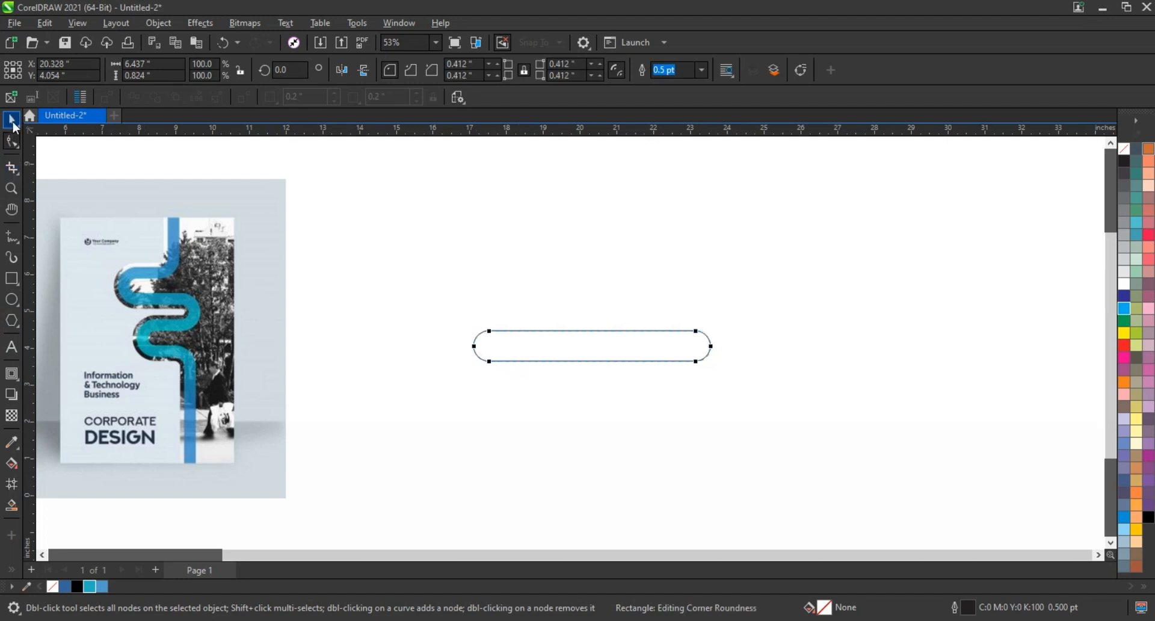
pyautogui.click(12, 120)
pyautogui.click(701, 71)
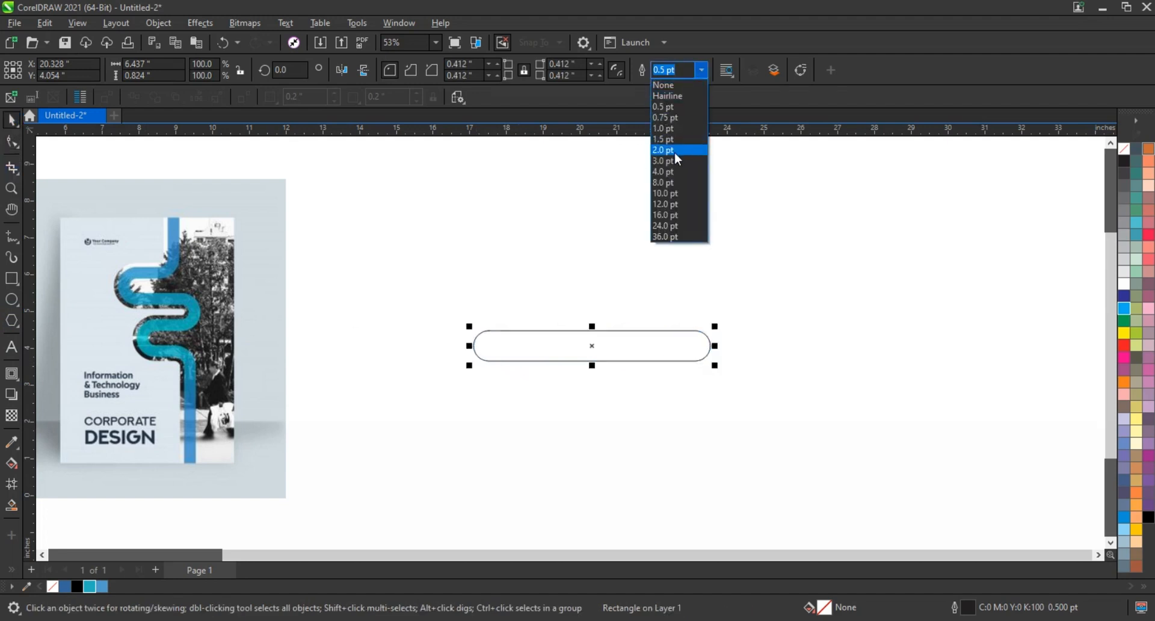
pyautogui.click(673, 160)
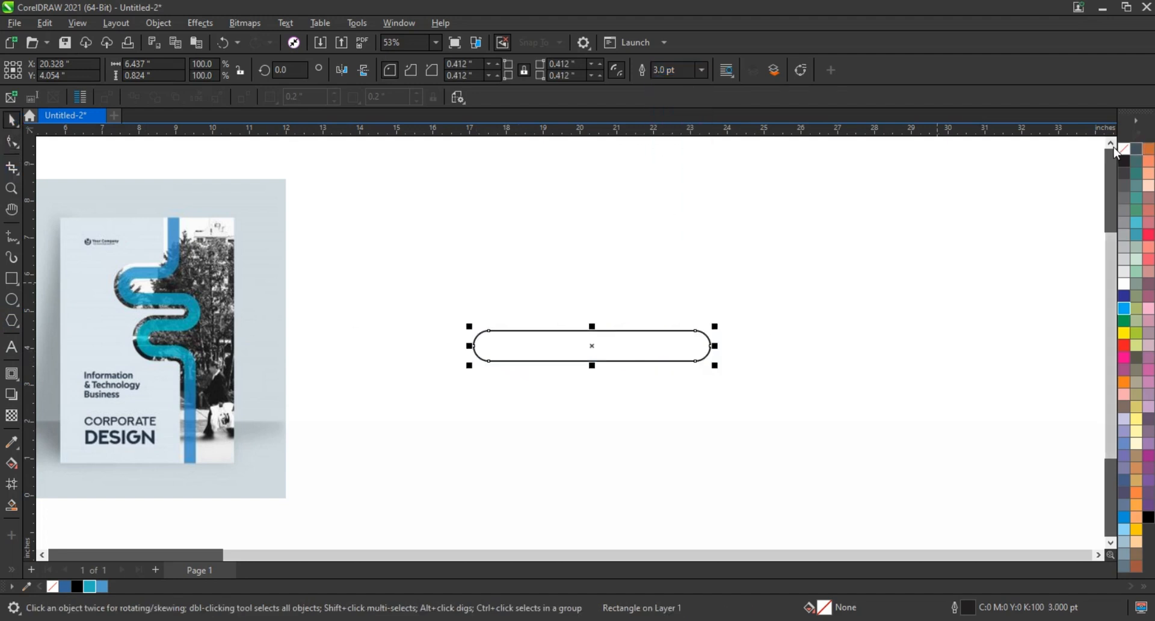
# Step: Draw an upright rectangle about 2.6 by 4.4 inches above the pill shape, with corners rounded about 0.31 inch and a 3 pt outline
pyautogui.scroll(1, 1115, 150)
pyautogui.click(18, 277)
pyautogui.moveTo(541, 191); pyautogui.dragTo(628, 362)
pyautogui.click(12, 142)
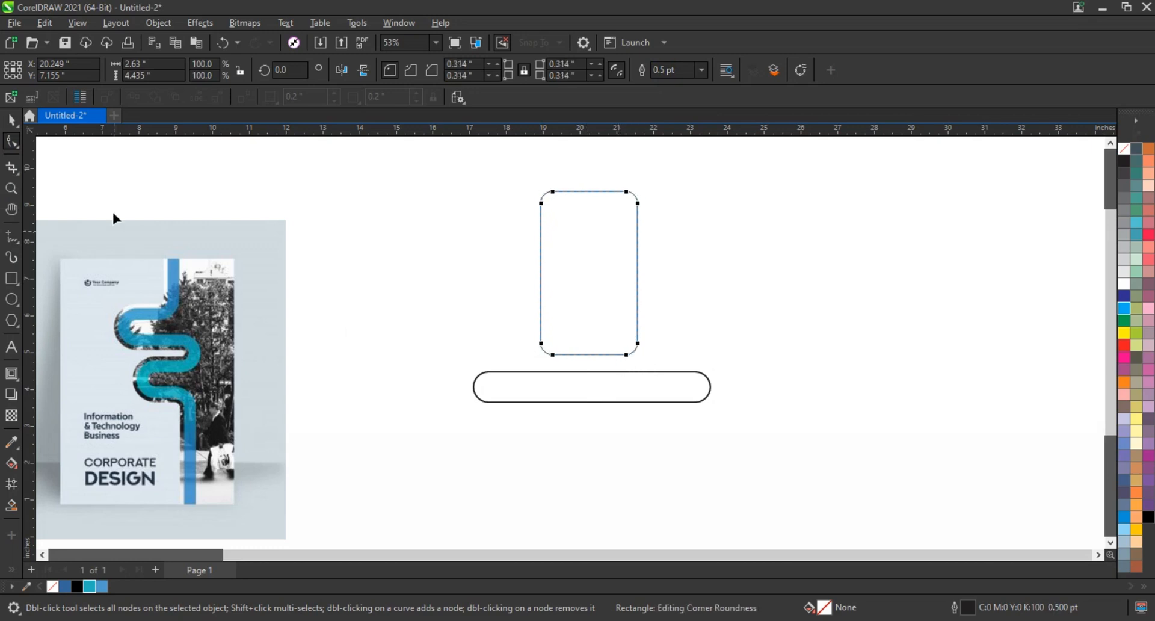
pyautogui.click(10, 121)
pyautogui.click(702, 70)
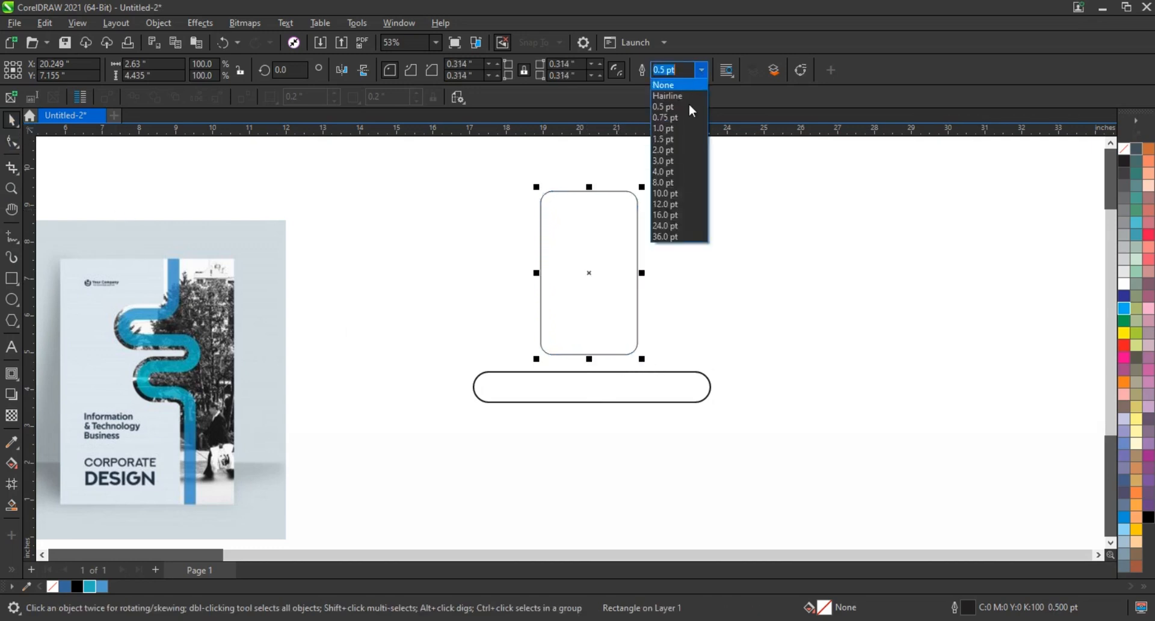
pyautogui.click(676, 161)
pyautogui.moveTo(586, 280); pyautogui.dragTo(611, 267)
# Step: Combine the upright rectangle and the pill into one curve and add a one-step outside contour of about 0.49 inch
pyautogui.keyDown('shift'); pyautogui.click(635, 385); pyautogui.keyUp('shift')
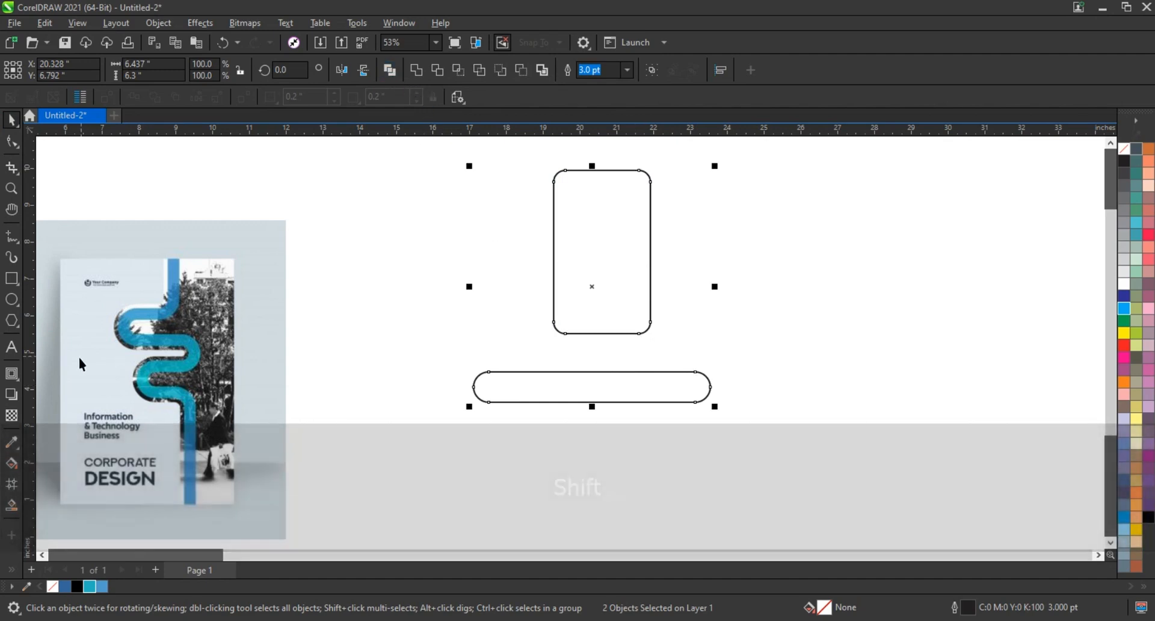
pyautogui.click(390, 71)
pyautogui.press('c')
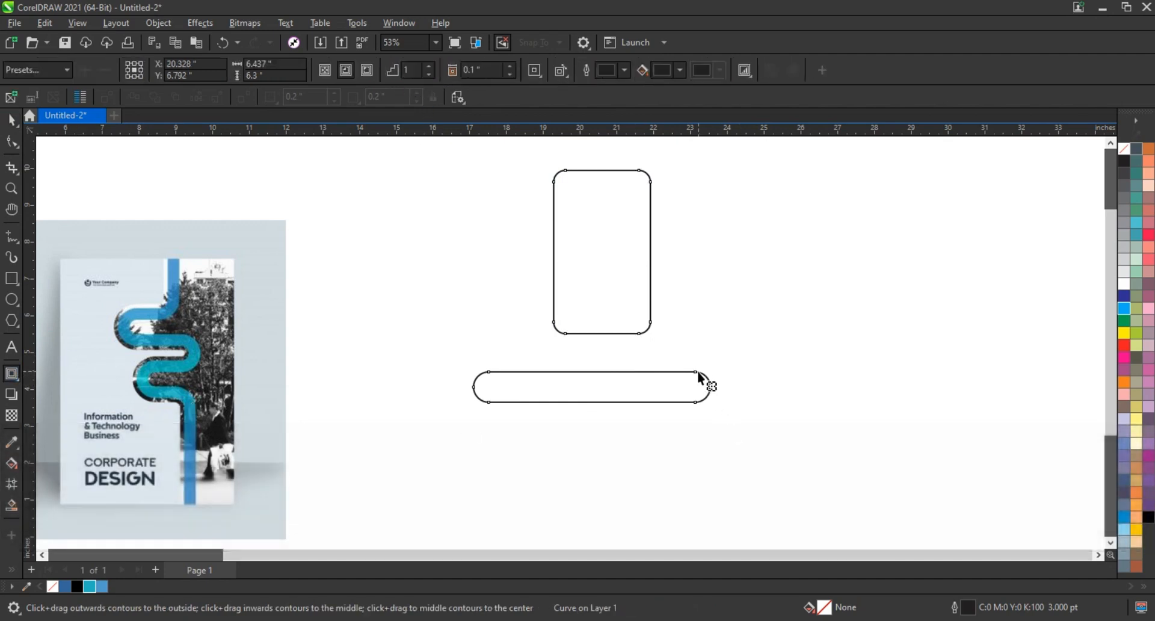
pyautogui.moveTo(698, 371); pyautogui.dragTo(728, 320)
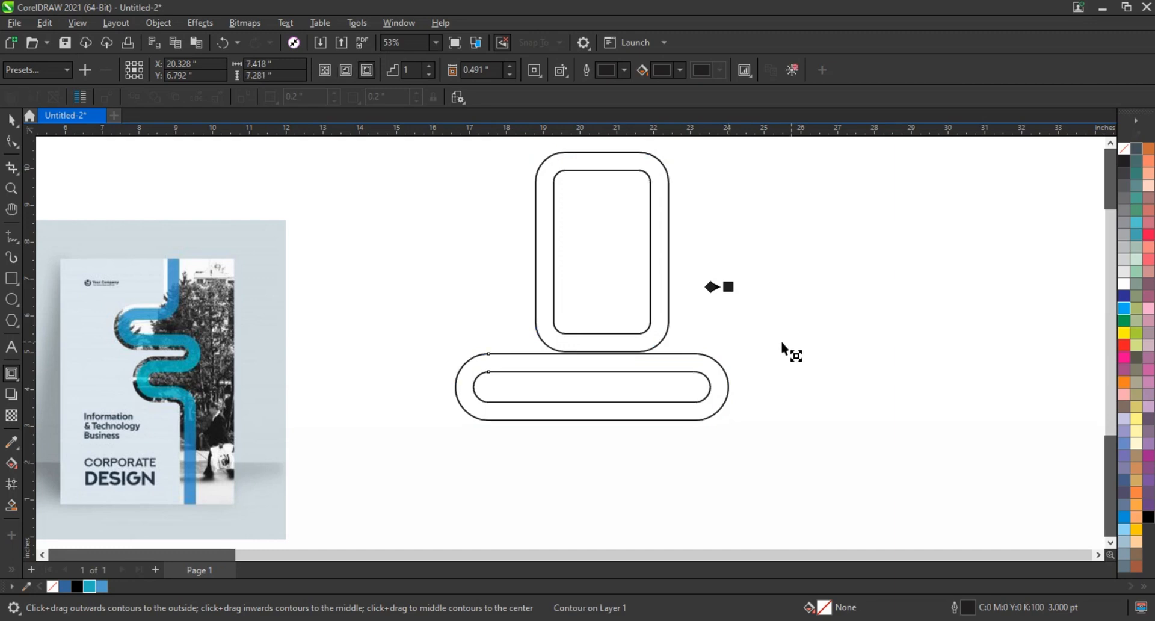
# Step: Break the contour apart from its source and split the outer and inner curves into separate shapes
pyautogui.click(9, 123)
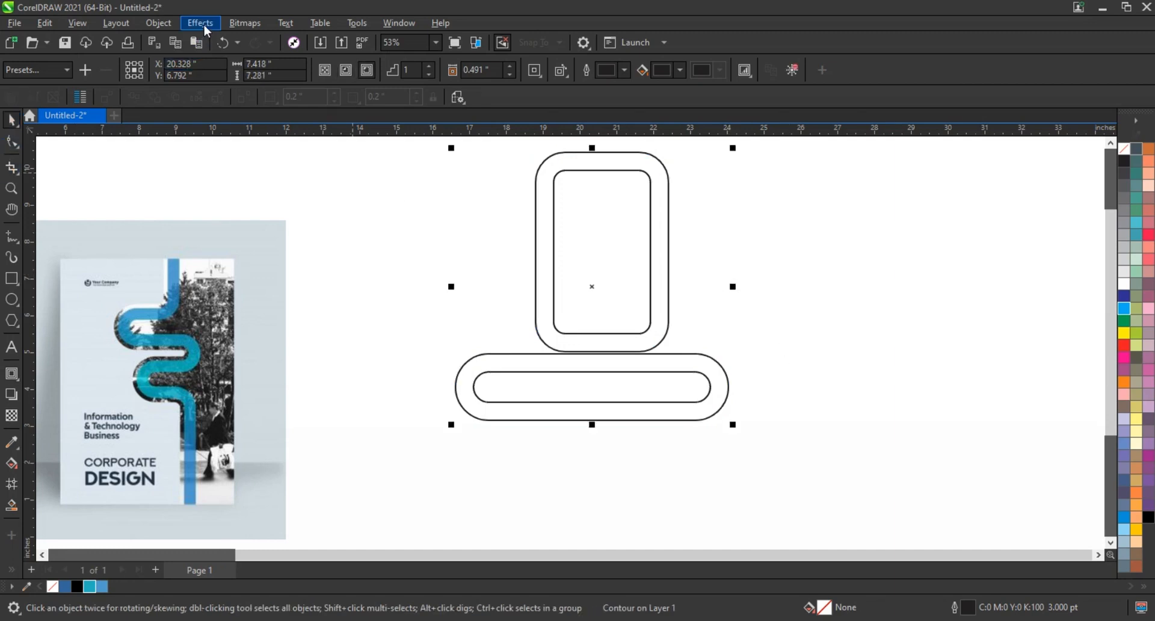
pyautogui.click(158, 23)
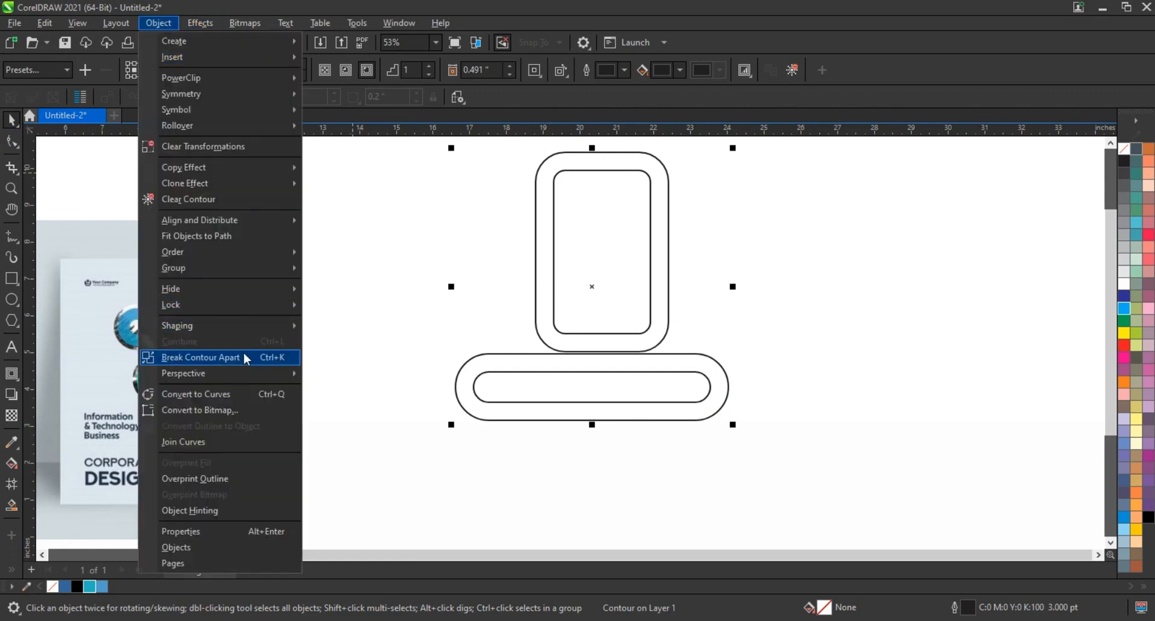
pyautogui.click(283, 357)
pyautogui.click(444, 346)
pyautogui.click(486, 369)
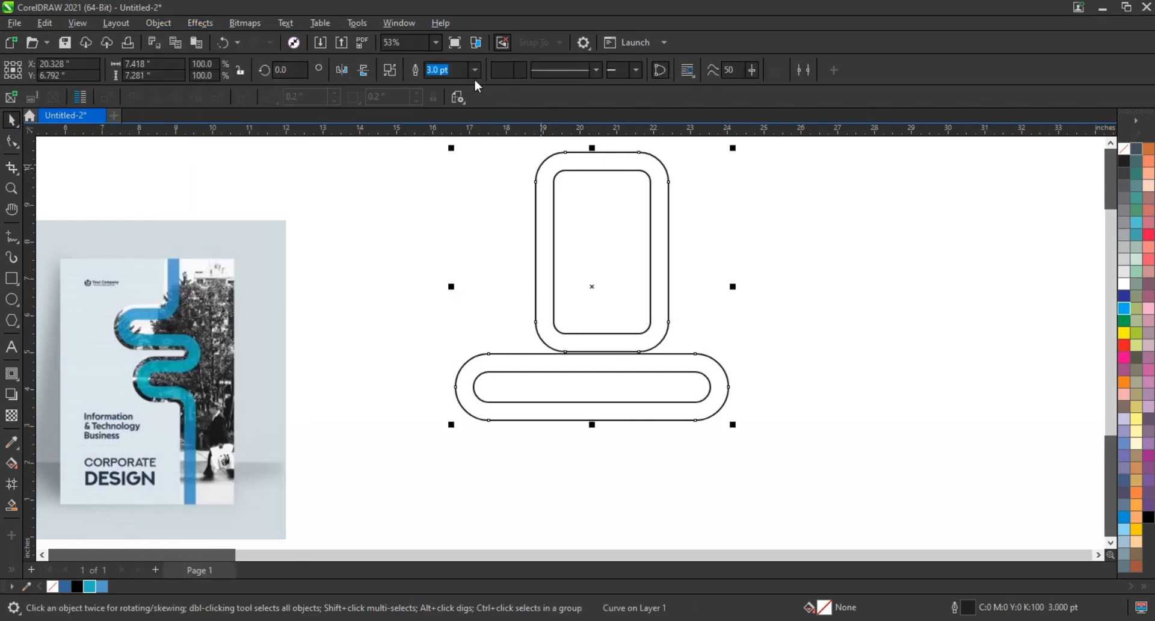
pyautogui.click(527, 372)
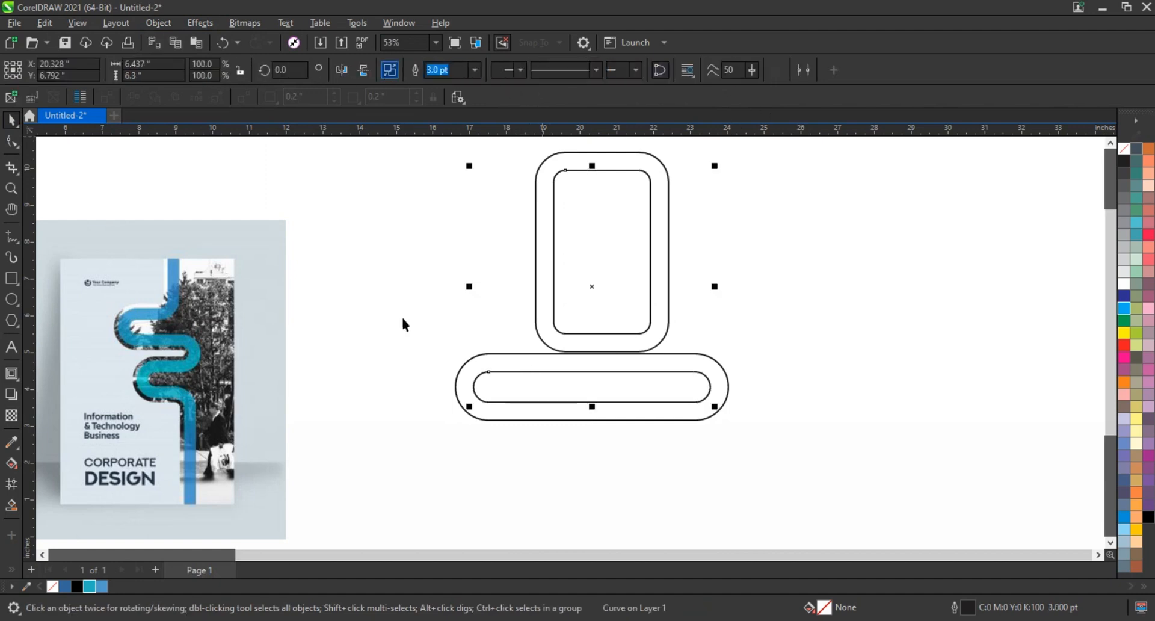
# Step: Combine the two pill outlines into one curve, and the two upright rectangle outlines into another
pyautogui.moveTo(443, 344); pyautogui.dragTo(740, 412)
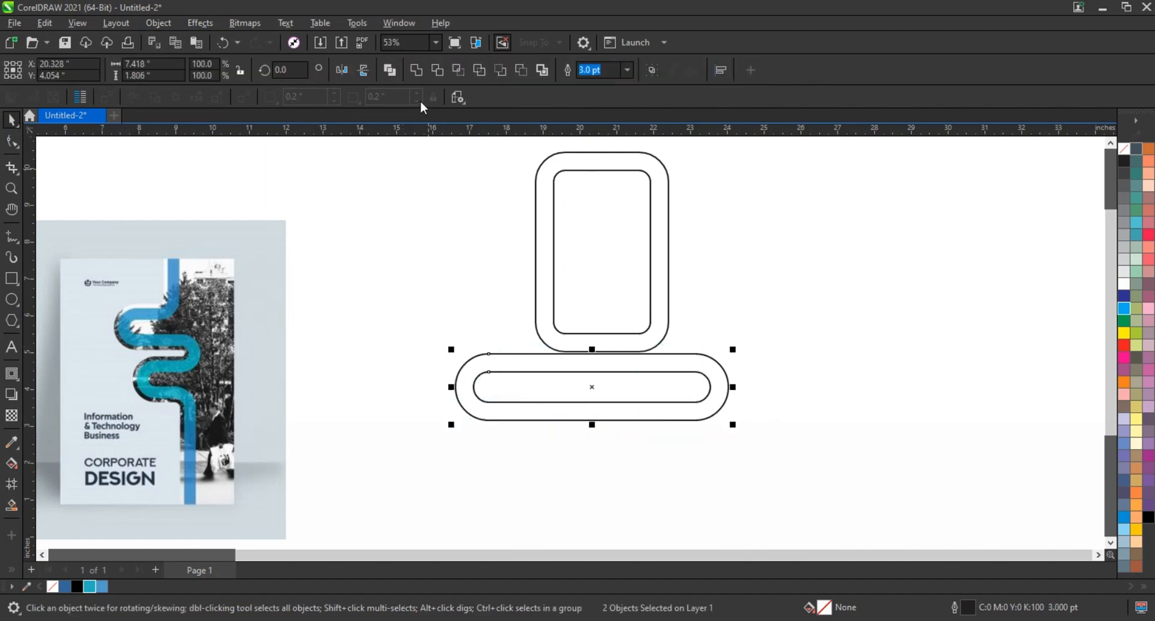
pyautogui.moveTo(516, 147); pyautogui.dragTo(691, 360)
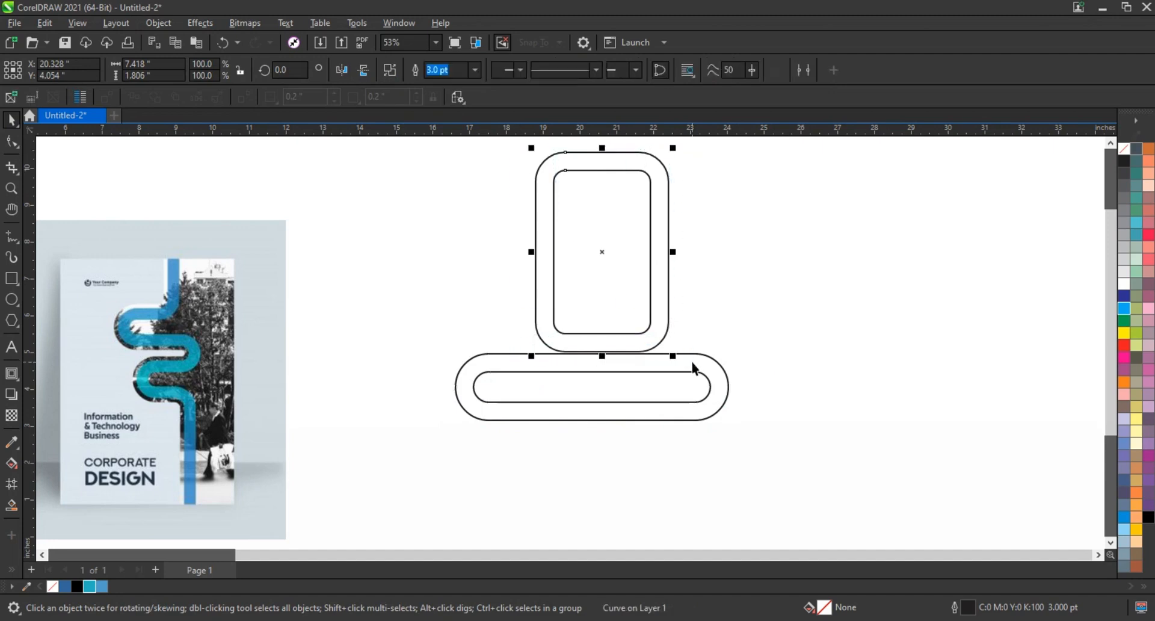
pyautogui.click(639, 374)
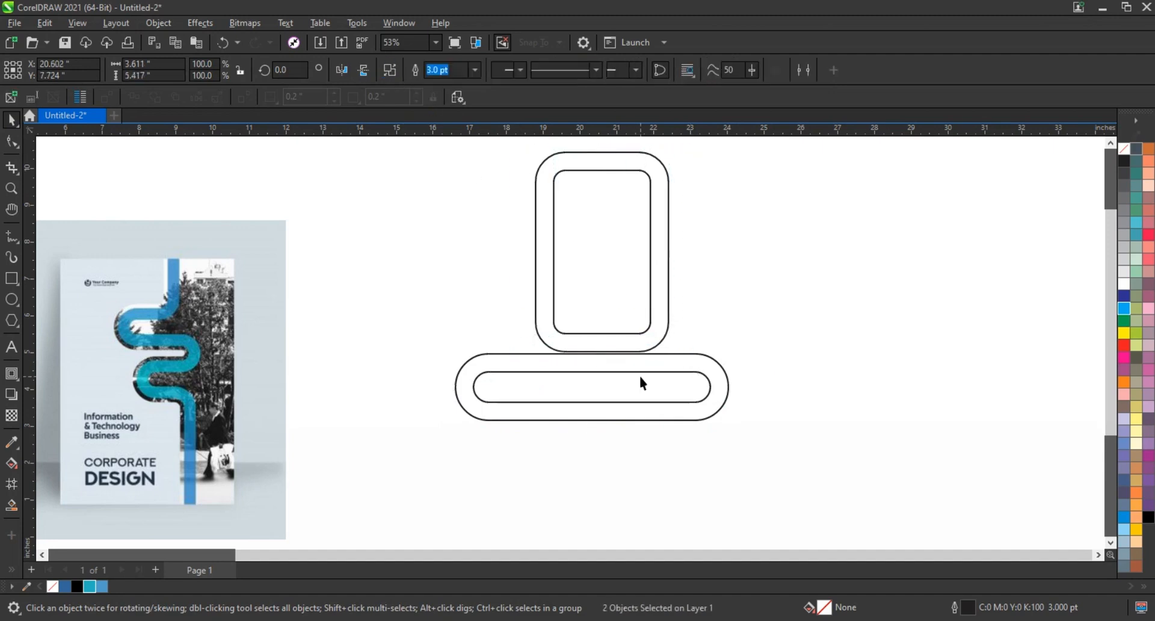
# Step: With snapping enabled, copy the pill ring straight down so adjoining bands overlap exactly, and repeat the duplication for a third ring
pyautogui.click(642, 372)
pyautogui.hotkey('shift', 'F2')
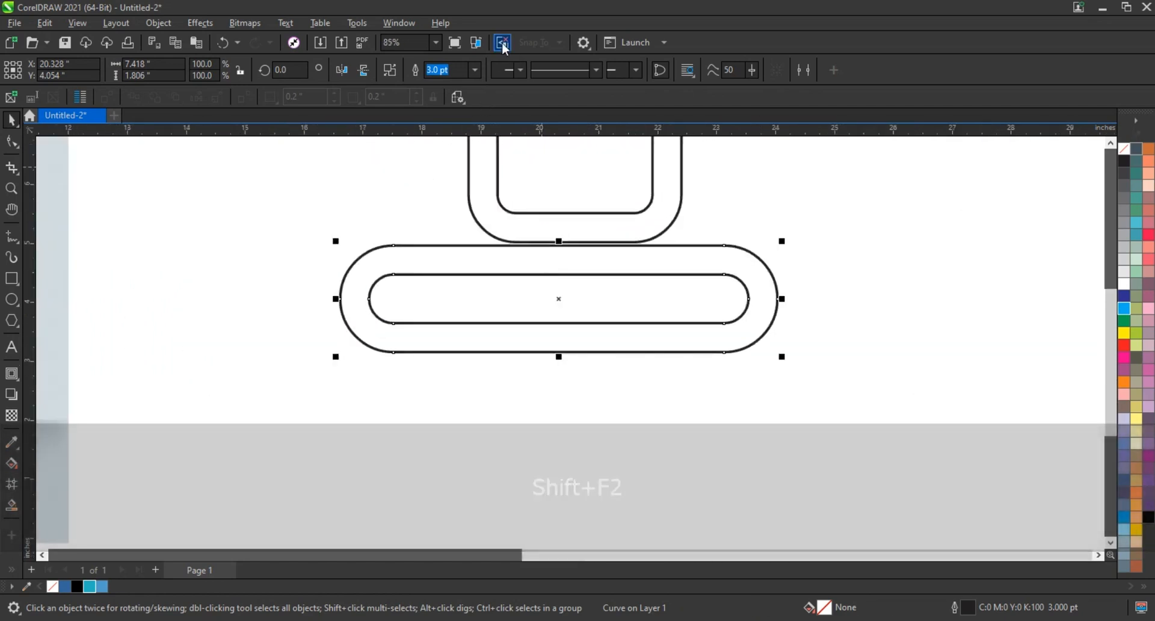
pyautogui.moveTo(560, 299); pyautogui.dragTo(565, 384)
pyautogui.scroll(-2, 776, 375)
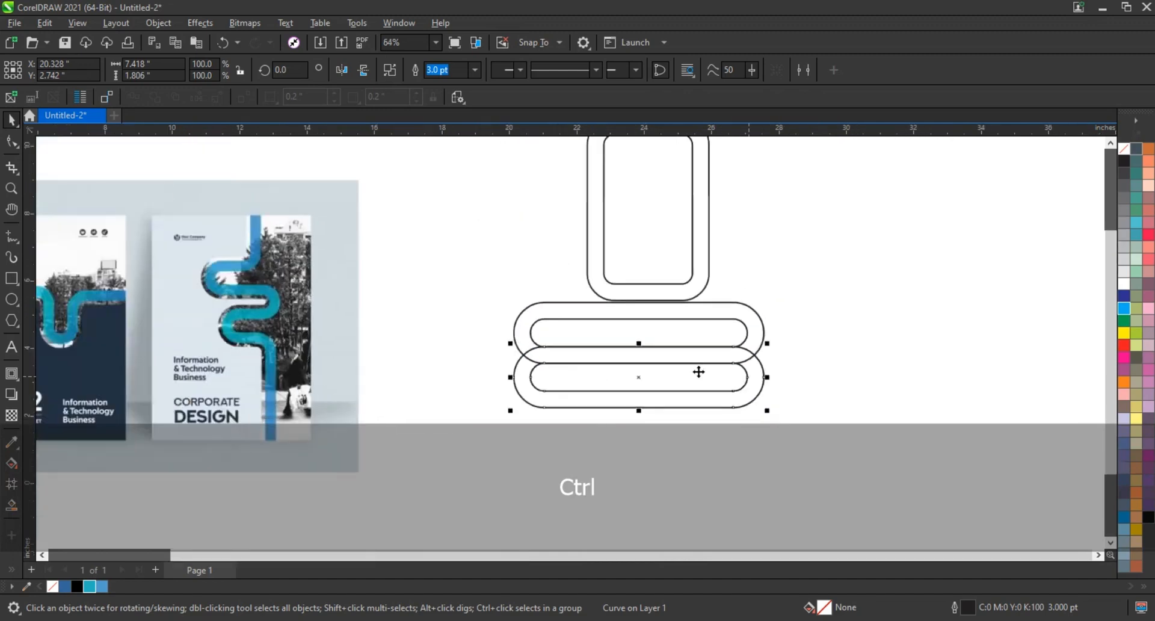
pyautogui.hotkey('ctrl', 'r')
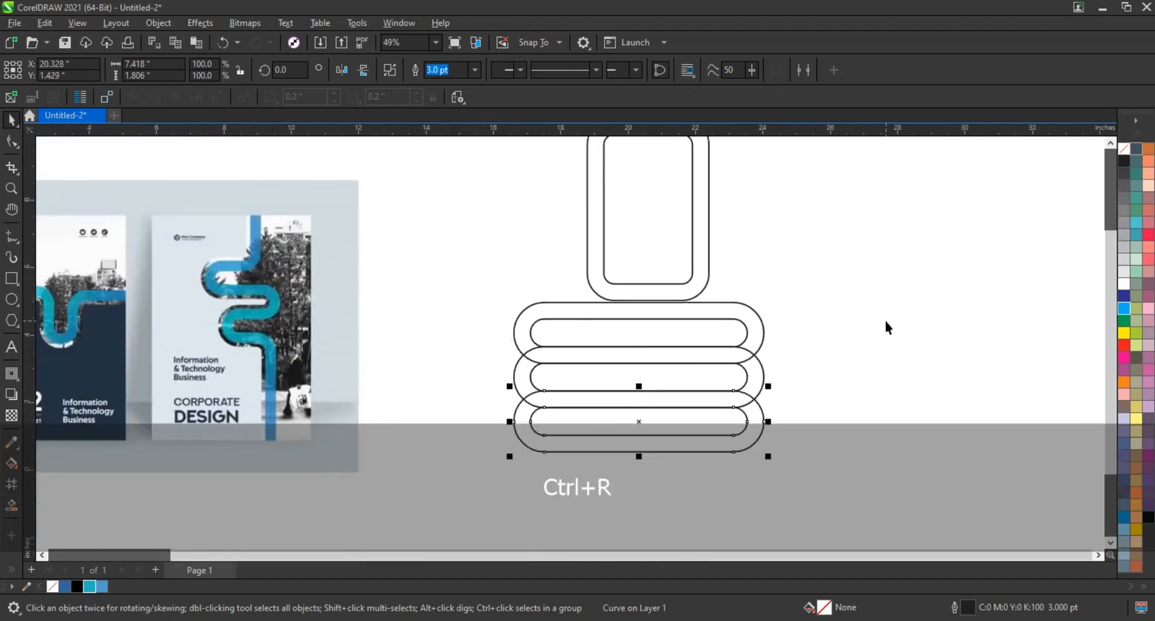
# Step: Move the upright rectangle ring down and slightly left until its lower band coincides with the top pill's upper band
pyautogui.click(680, 294)
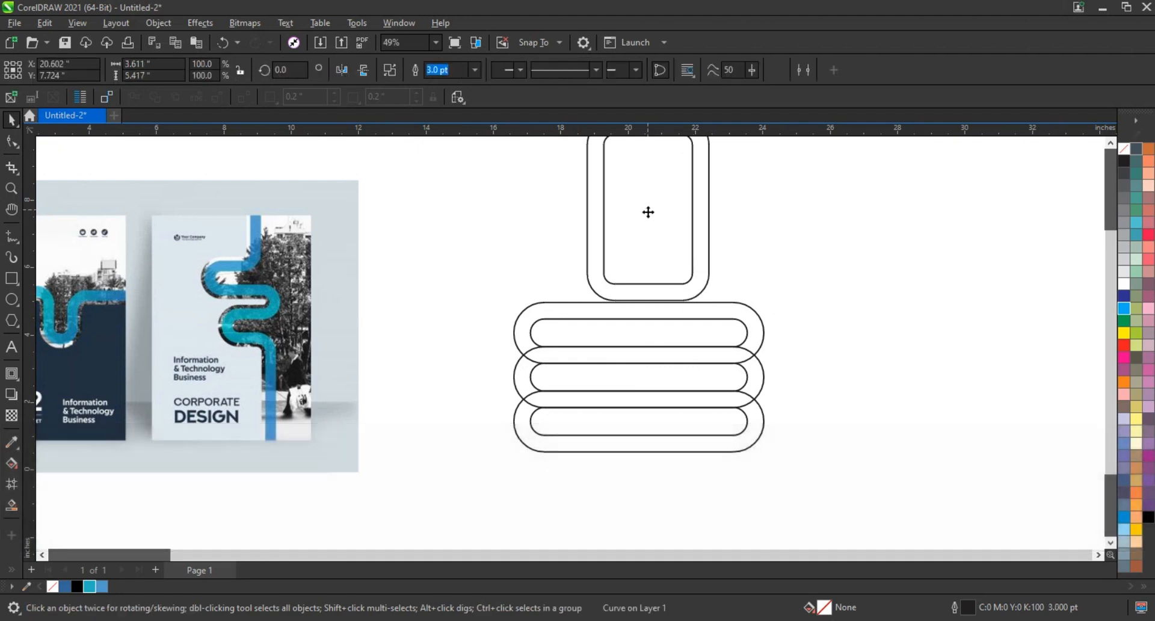
pyautogui.moveTo(648, 212); pyautogui.dragTo(629, 240)
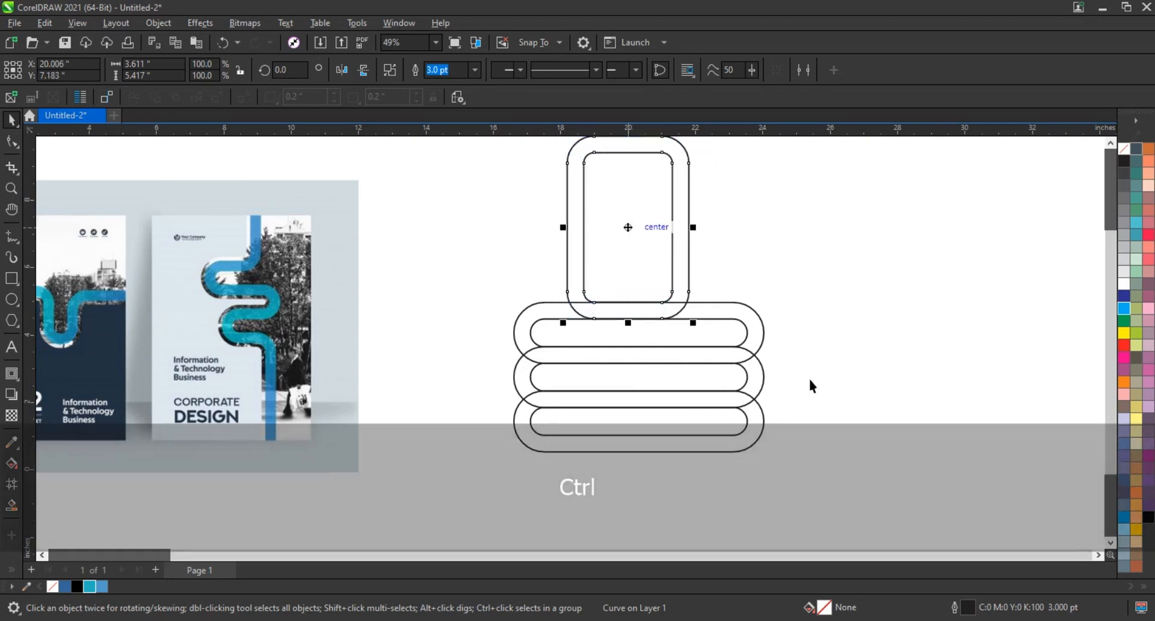
pyautogui.click(812, 385)
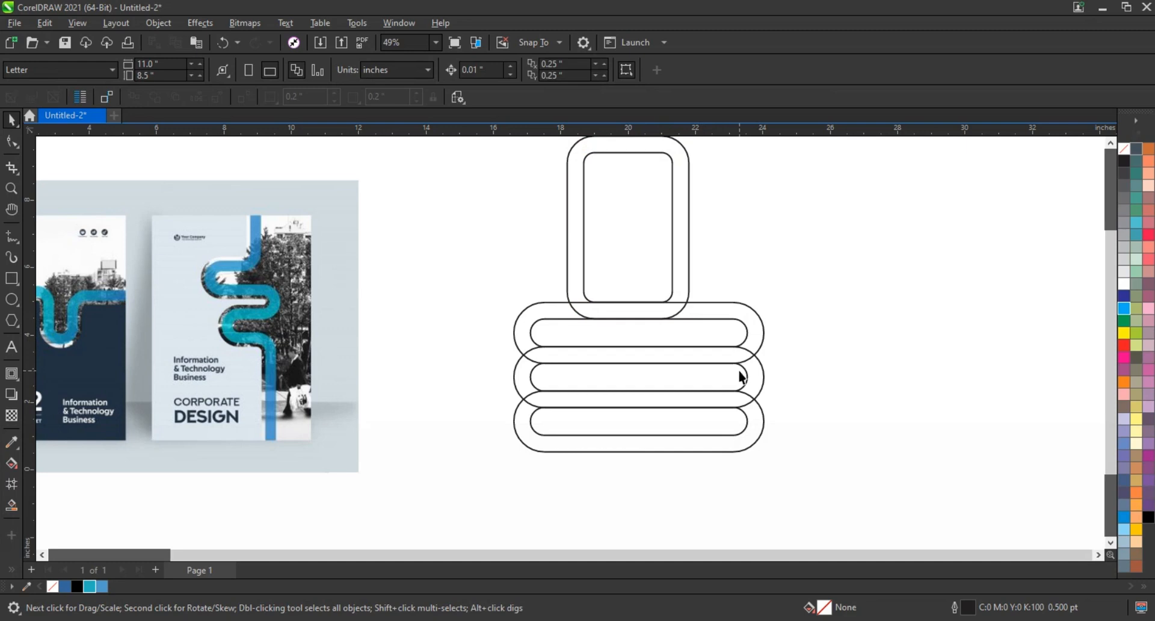
# Step: Shift the middle pill ring about 1.4 inches left and the bottom pill ring about 1.5 inches right, keeping their heights
pyautogui.click(746, 382)
pyautogui.moveTo(638, 377); pyautogui.dragTo(593, 383)
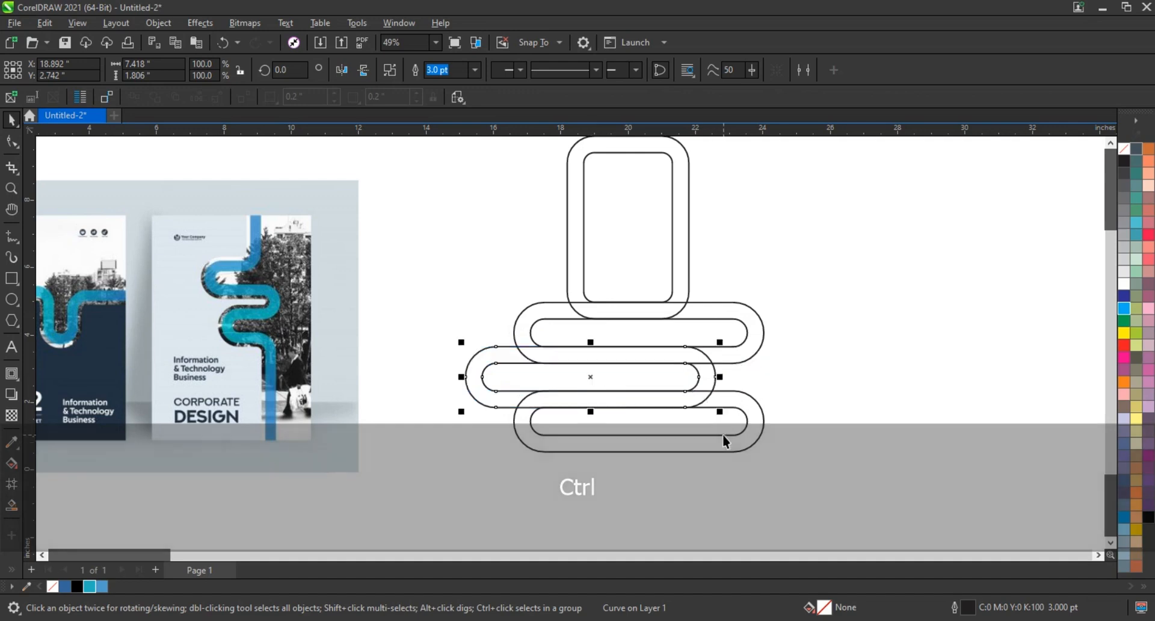
pyautogui.click(723, 435)
pyautogui.moveTo(637, 423); pyautogui.dragTo(689, 421)
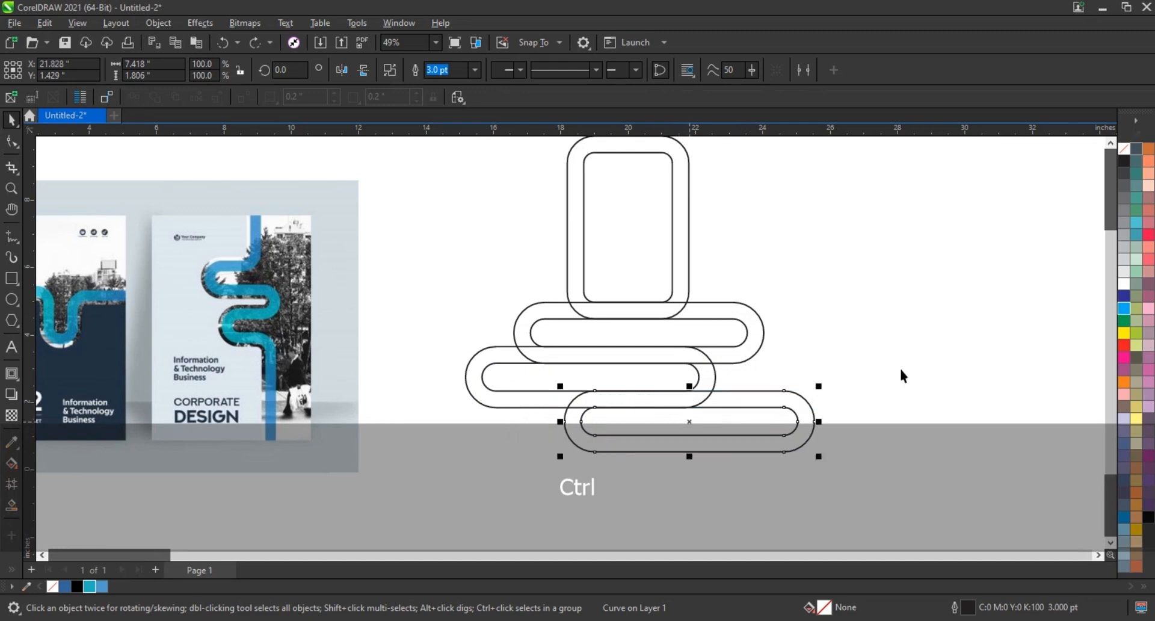
# Step: Copy the upright rectangle ring below the bottom pill with their bands overlapping, and align its right edge to the middle pill's
pyautogui.click(753, 309)
pyautogui.click(624, 232)
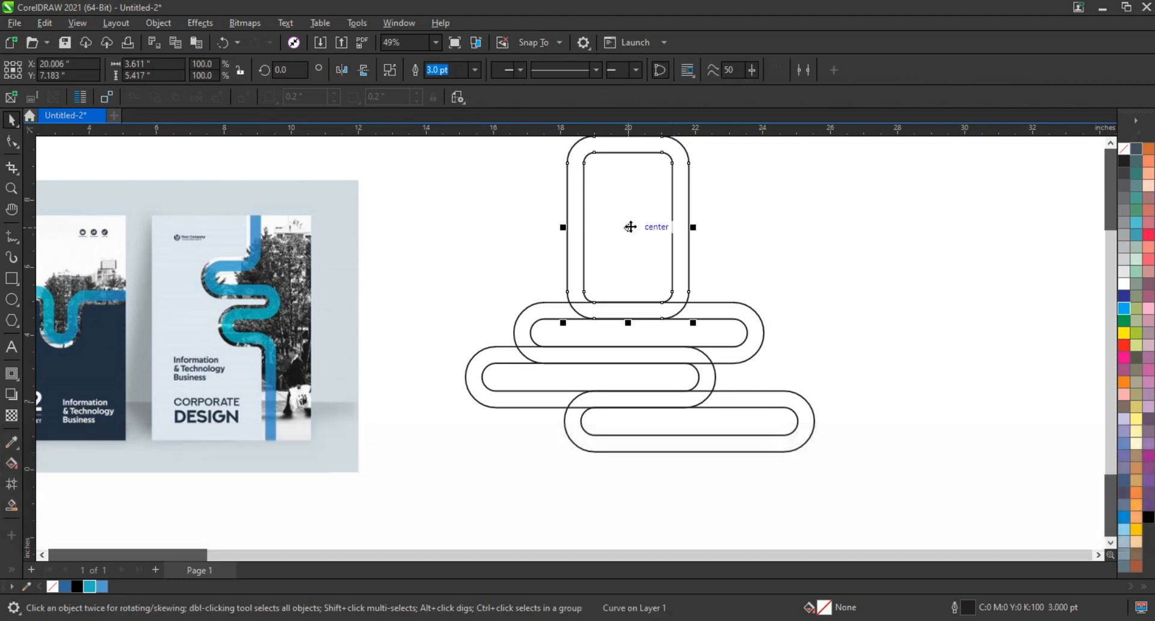
pyautogui.moveTo(622, 226); pyautogui.dragTo(658, 526)
pyautogui.keyDown('shift'); pyautogui.click(709, 398); pyautogui.keyUp('shift')
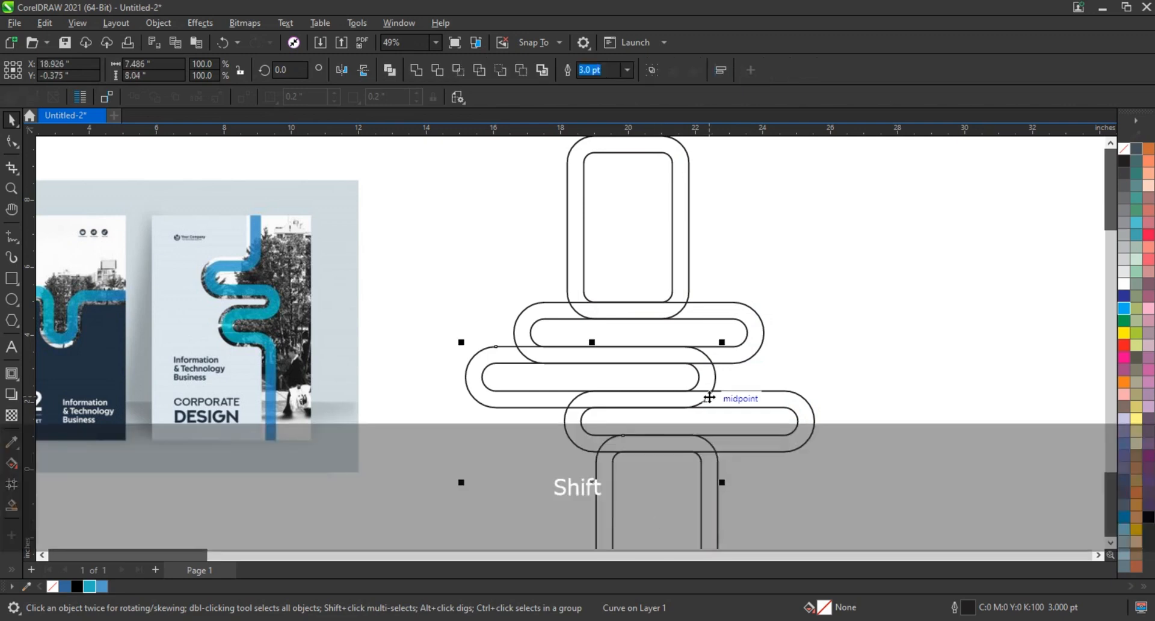
pyautogui.press('r')
pyautogui.click(771, 335)
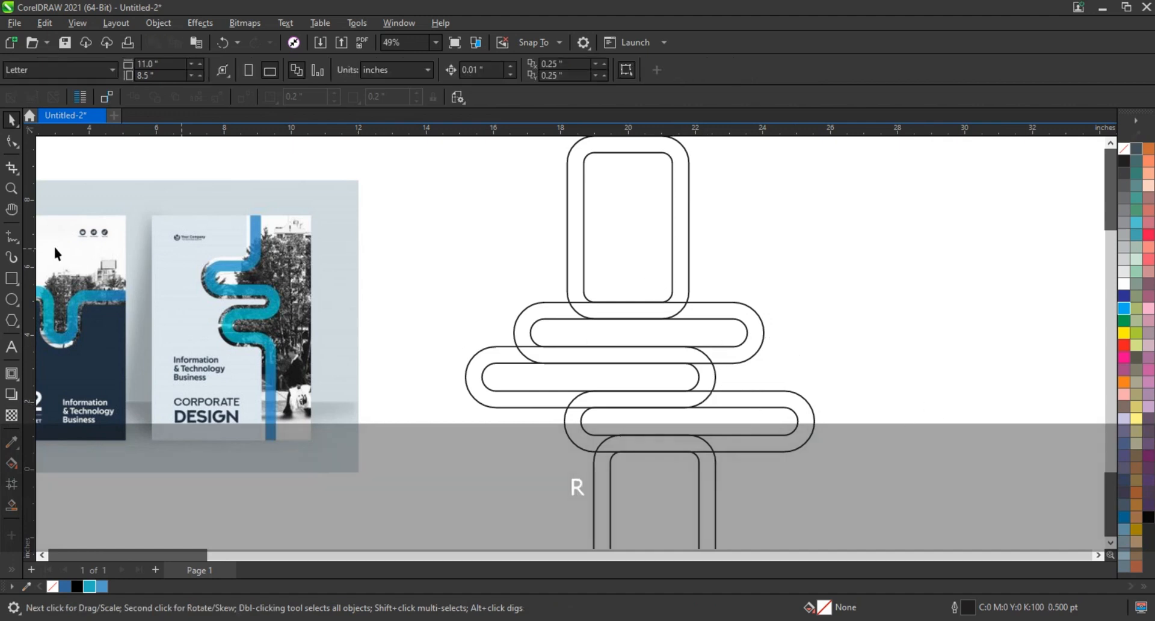
# Step: Draw short horizontal lines across the right bands of the upper and lower rectangle rings to mark the ends of the ribbon
pyautogui.click(12, 236)
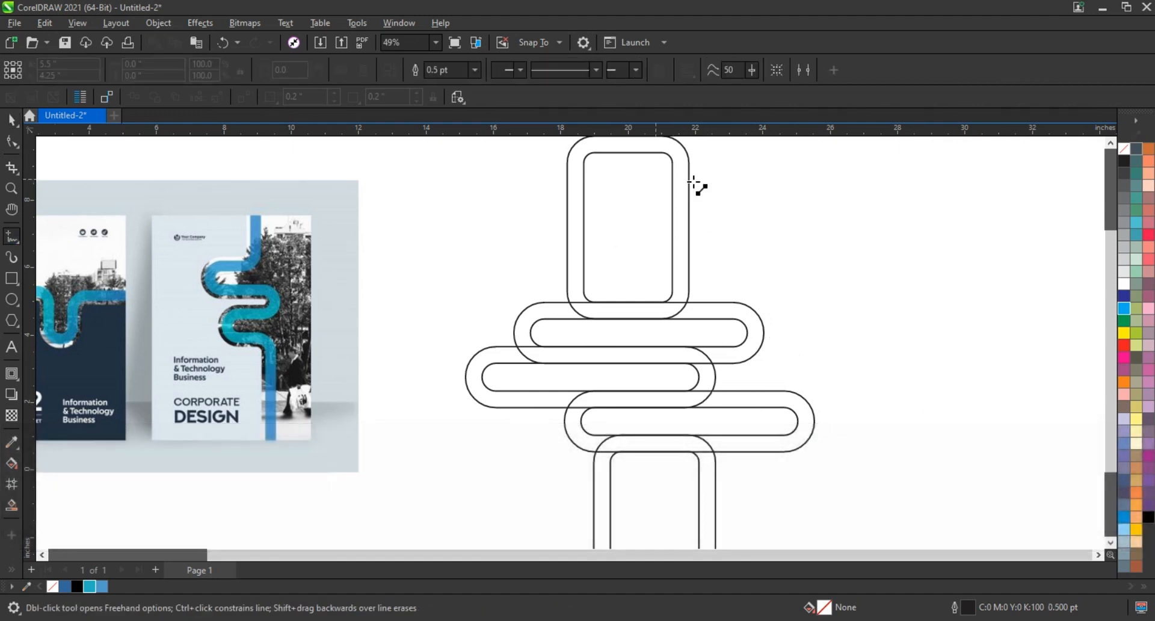
pyautogui.keyDown('ctrl'); pyautogui.click(702, 179); pyautogui.keyUp('ctrl')
pyautogui.keyDown('ctrl'); pyautogui.click(655, 179); pyautogui.keyUp('ctrl')
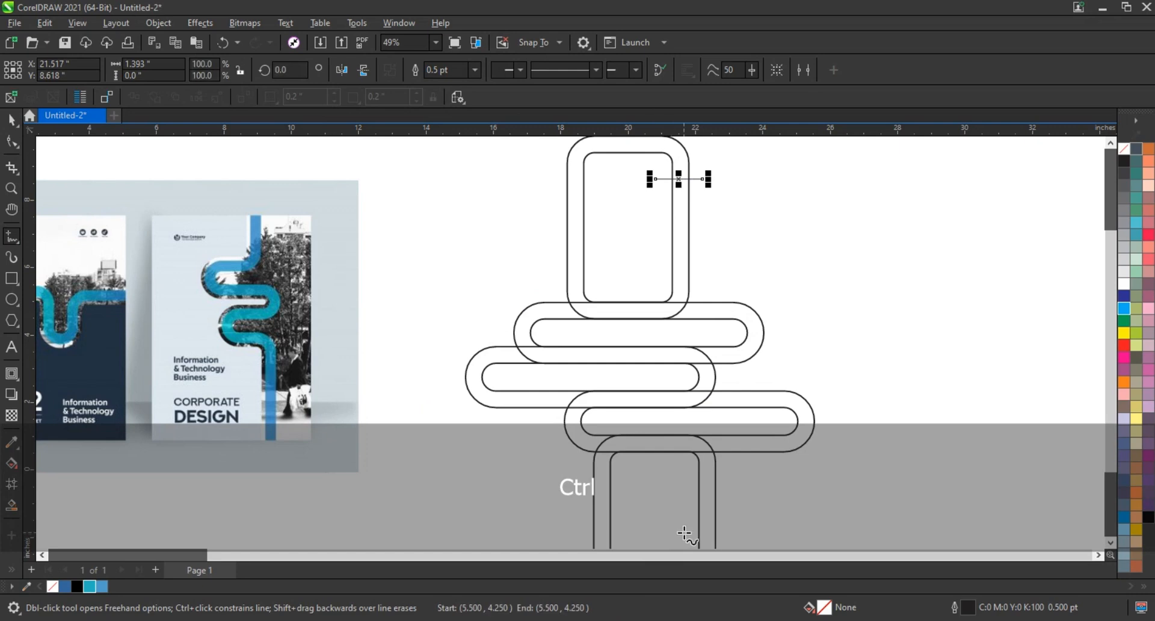
pyautogui.keyDown('ctrl'); pyautogui.click(727, 532); pyautogui.keyUp('ctrl')
pyautogui.keyDown('ctrl'); pyautogui.click(684, 533); pyautogui.keyUp('ctrl')
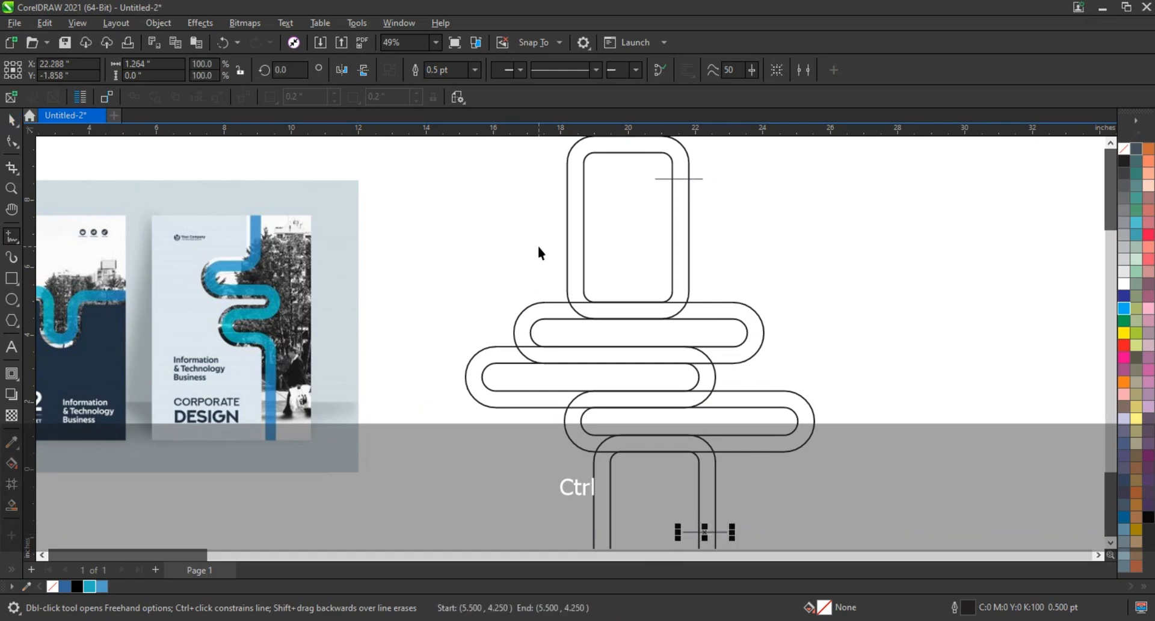
# Step: Smart Fill the connected ring bands from the upper cut line down to the lower one, forming a continuous winding blue ribbon
pyautogui.click(11, 504)
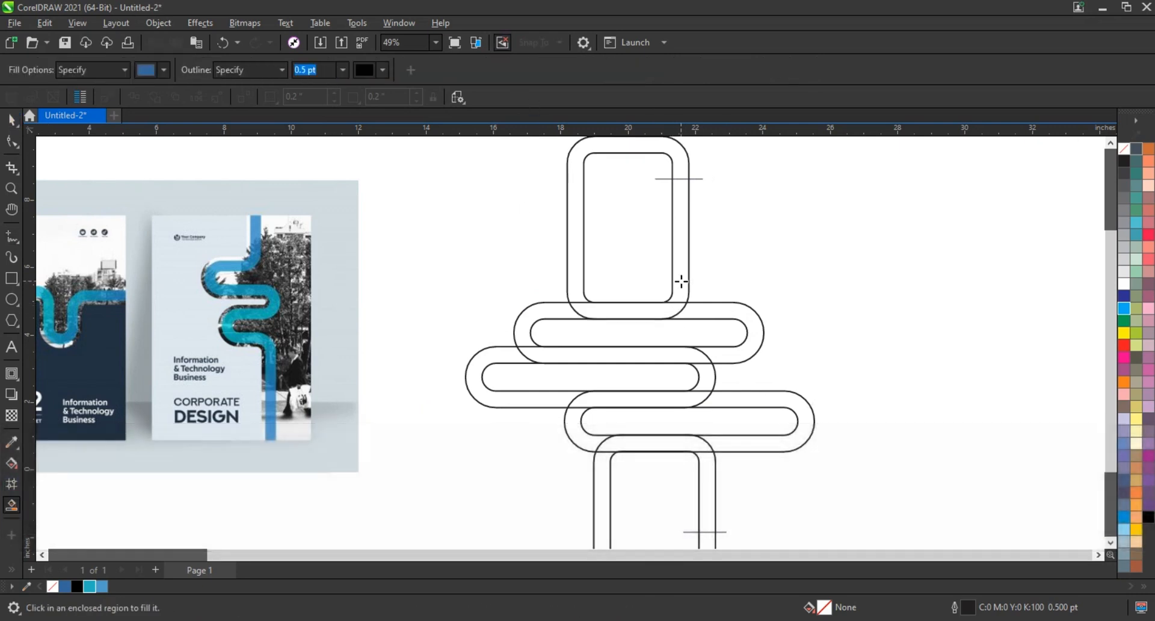
pyautogui.click(681, 281)
pyautogui.click(661, 313)
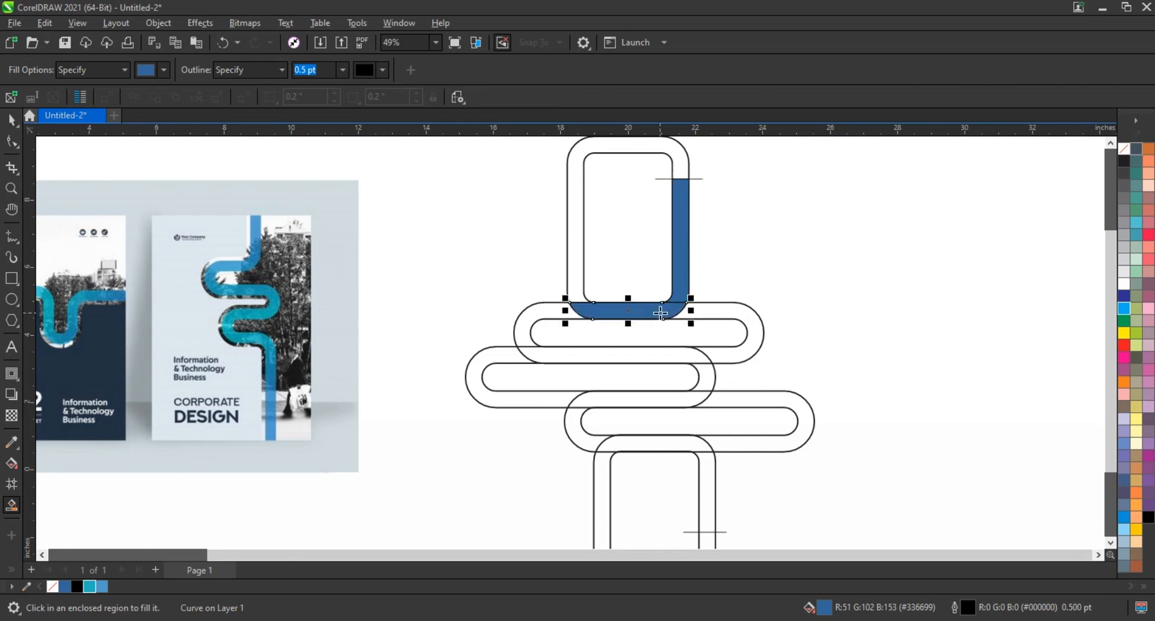
pyautogui.click(535, 319)
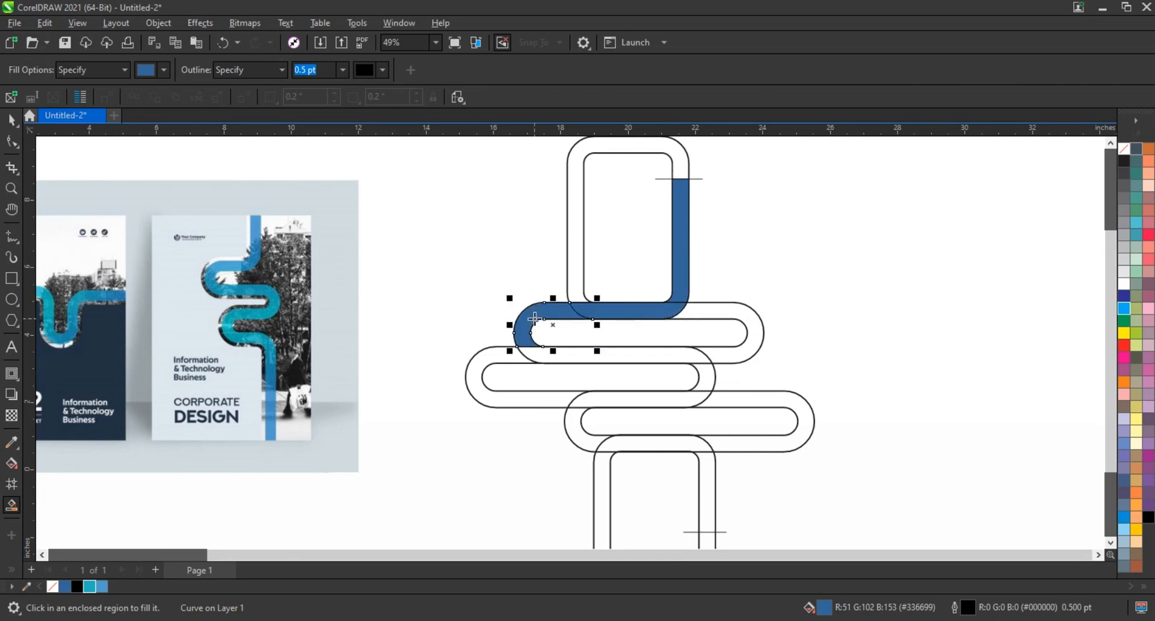
pyautogui.click(649, 357)
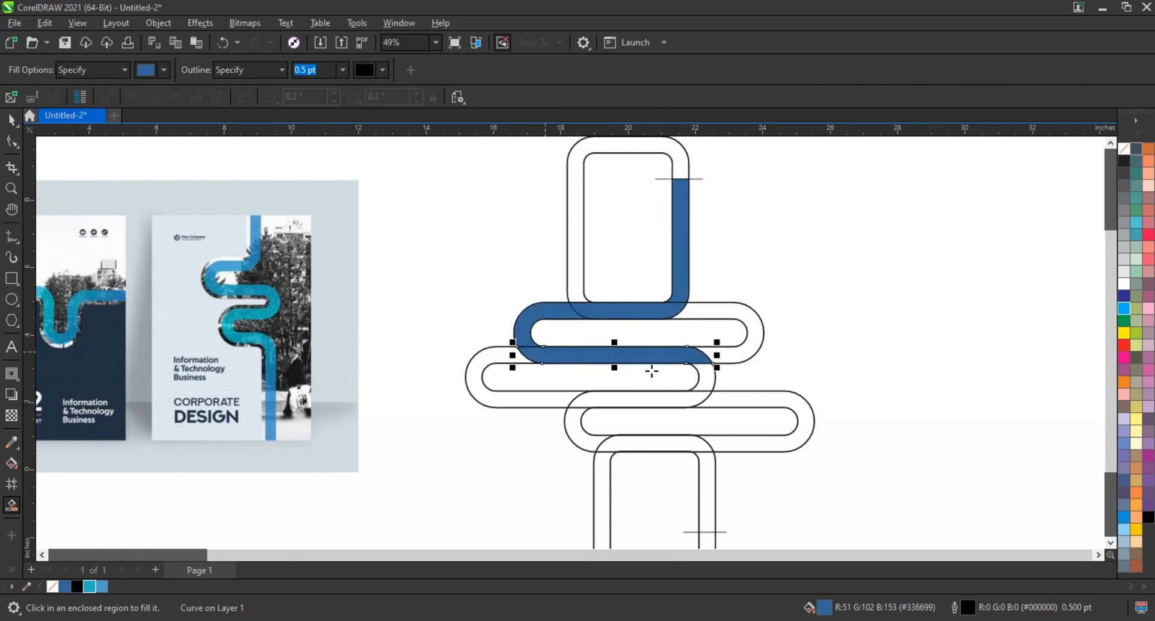
pyautogui.click(707, 381)
pyautogui.click(683, 401)
pyautogui.click(572, 428)
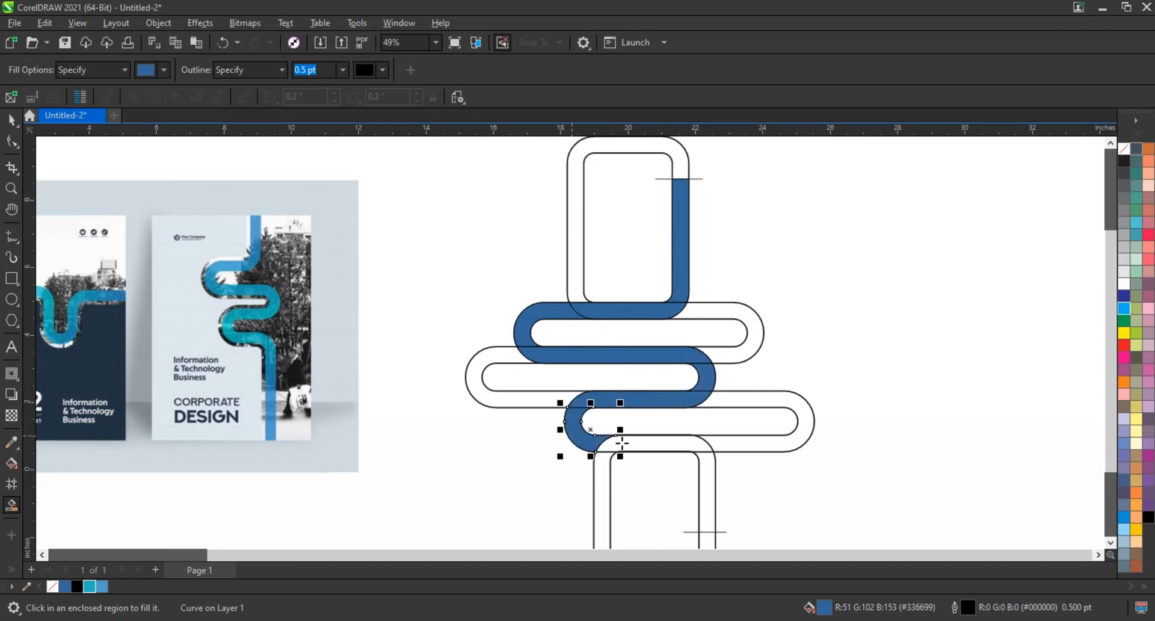
pyautogui.click(623, 443)
pyautogui.click(705, 469)
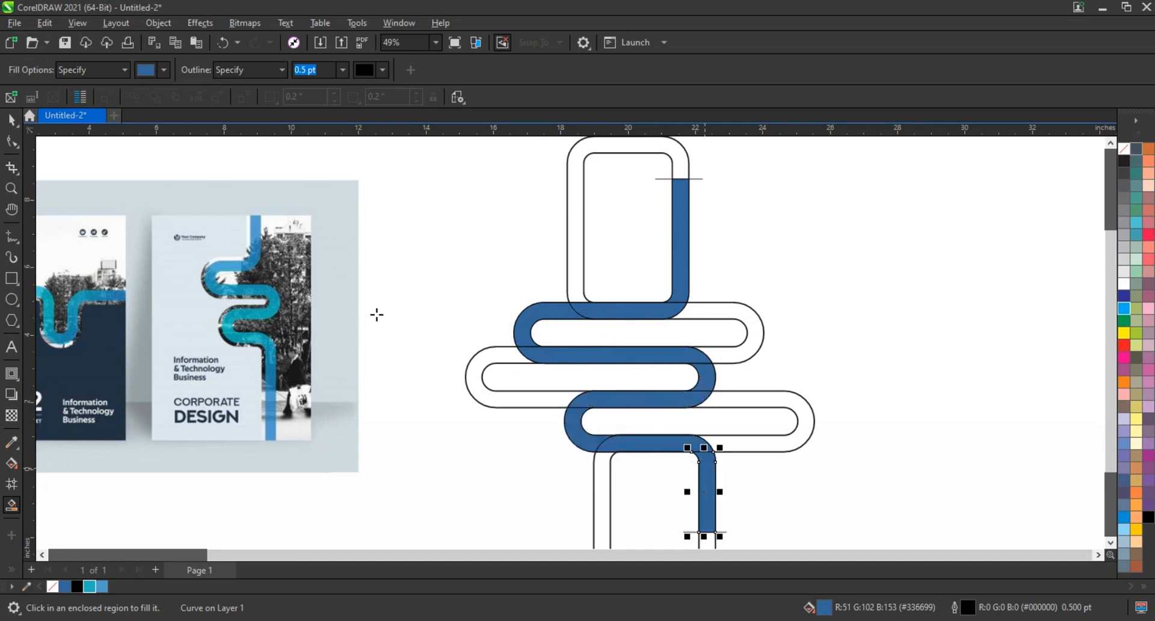
# Step: Delete the upper cut line, the upper rectangle ring, and the top and bottom pill rings
pyautogui.press('space')
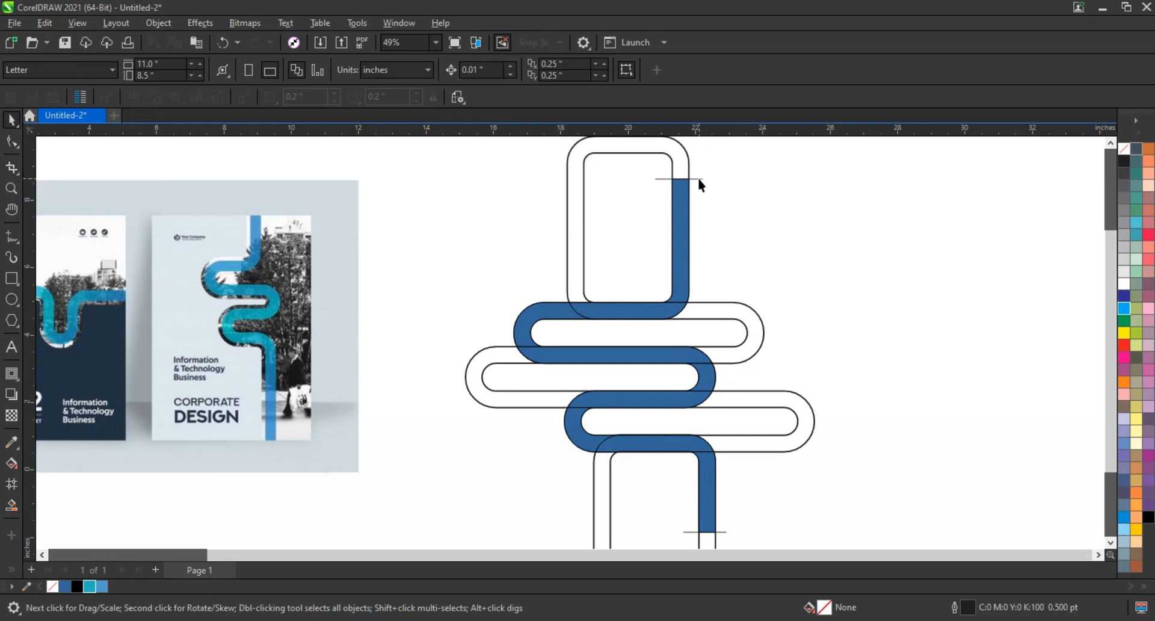
pyautogui.click(698, 176)
pyautogui.press('Delete')
pyautogui.press('Delete')
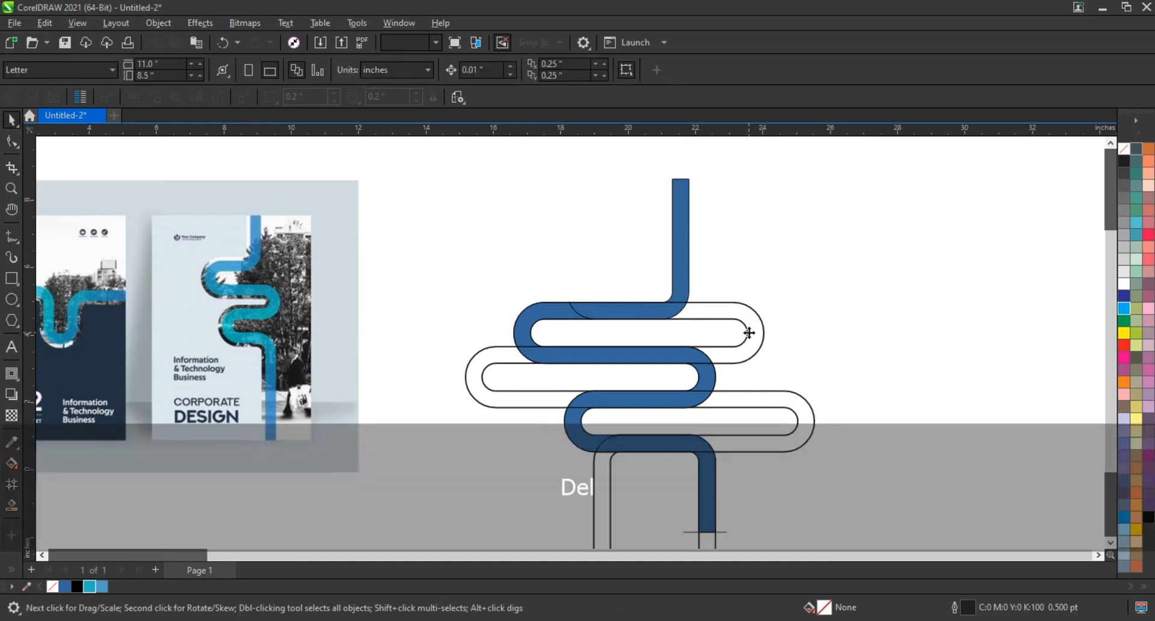
pyautogui.click(749, 333)
pyautogui.press('Delete')
pyautogui.click(658, 405)
pyautogui.press('Delete')
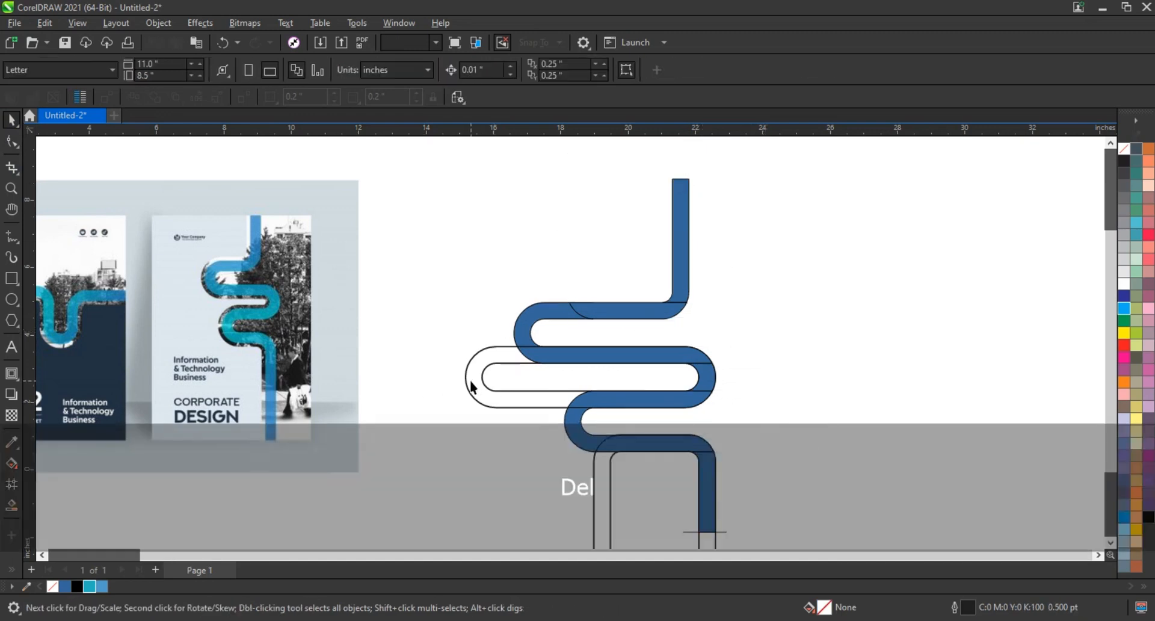
# Step: Delete the middle pill ring, the lower rectangle ring and the lower cut line, leaving only the filled ribbon pieces
pyautogui.click(472, 387)
pyautogui.press('Delete')
pyautogui.scroll(-1, 482, 392)
pyautogui.click(562, 468)
pyautogui.press('Delete')
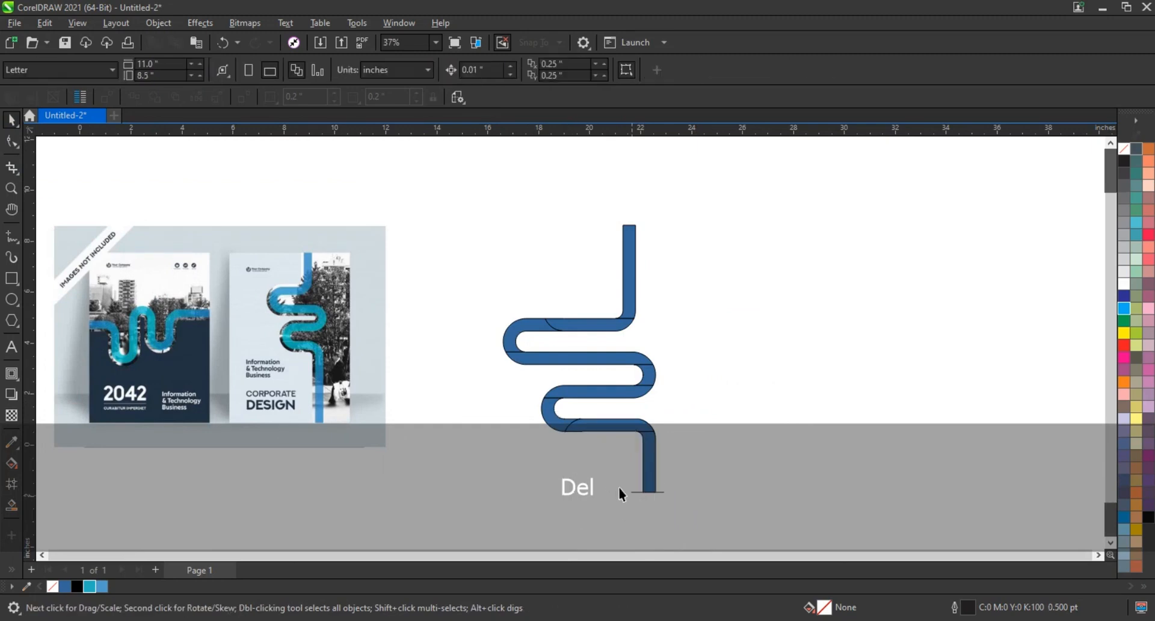
pyautogui.press('Delete')
# Step: Weld all the filled ribbon pieces into one curve and move it about 4.5 inches to the right
pyautogui.moveTo(484, 221); pyautogui.dragTo(468, 199)
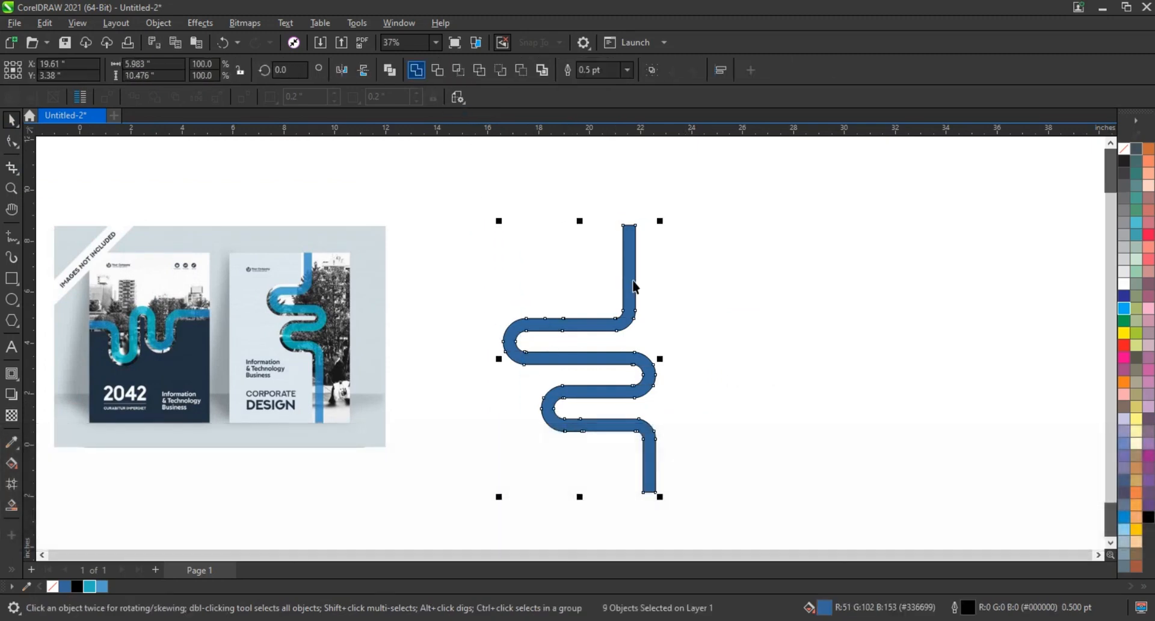
pyautogui.click(415, 70)
pyautogui.click(726, 306)
pyautogui.moveTo(631, 318); pyautogui.dragTo(747, 308)
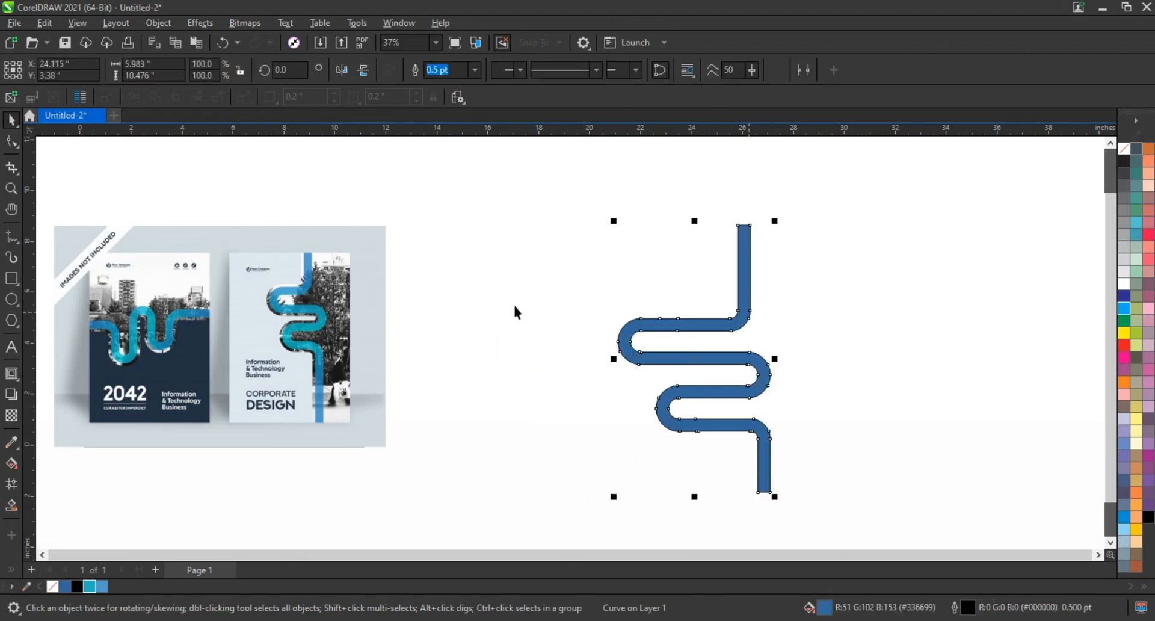
pyautogui.click(515, 307)
# Step: Scale the welded ribbon down proportionally from its upper right corner
pyautogui.scroll(-1, 553, 282)
pyautogui.click(618, 319)
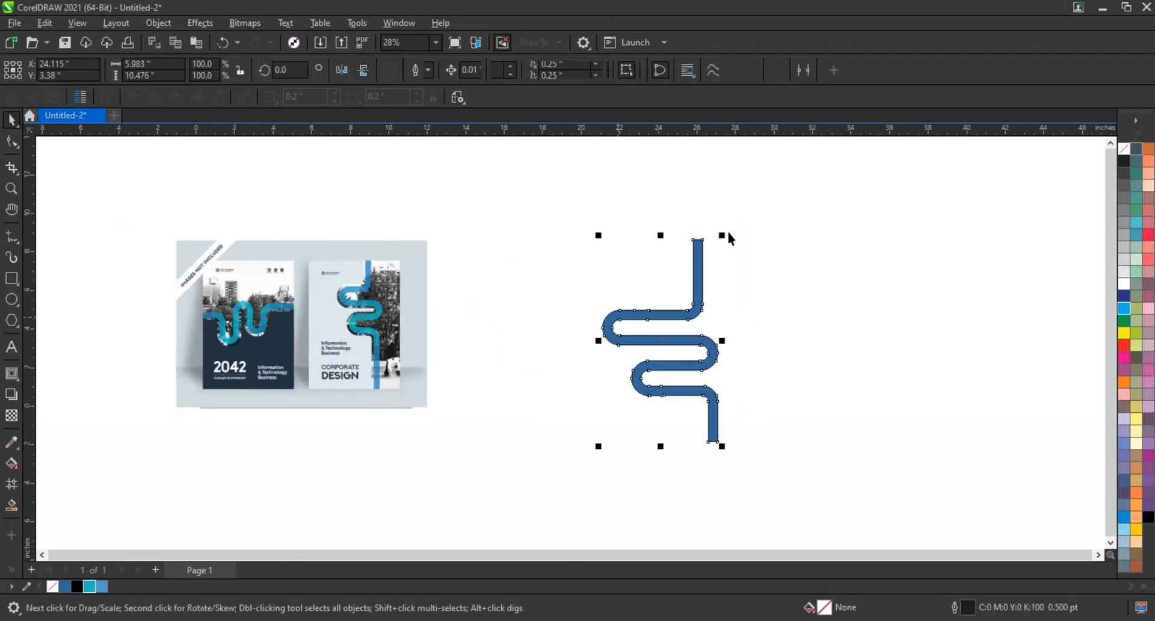
pyautogui.moveTo(726, 235); pyautogui.dragTo(709, 260)
# Step: Draw an upright cover rectangle about 7.26 × 10.71 inches between the reference image and the ribbon
pyautogui.click(11, 188)
pyautogui.moveTo(299, 215); pyautogui.dragTo(770, 458)
pyautogui.press('F6')
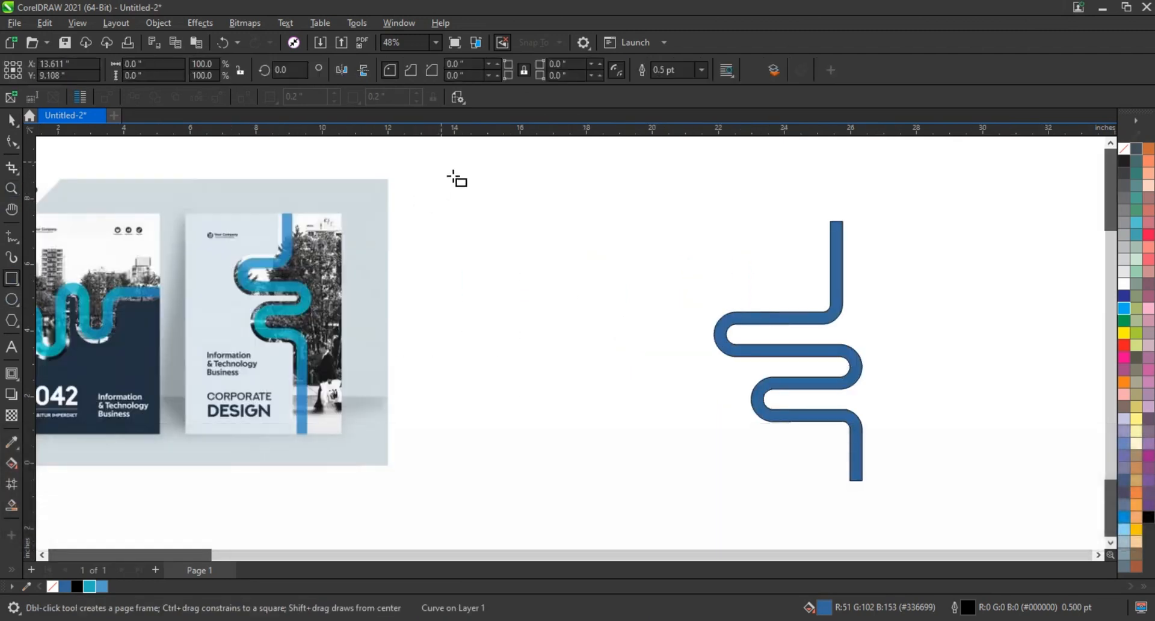
pyautogui.moveTo(442, 162); pyautogui.dragTo(682, 516)
pyautogui.click(12, 121)
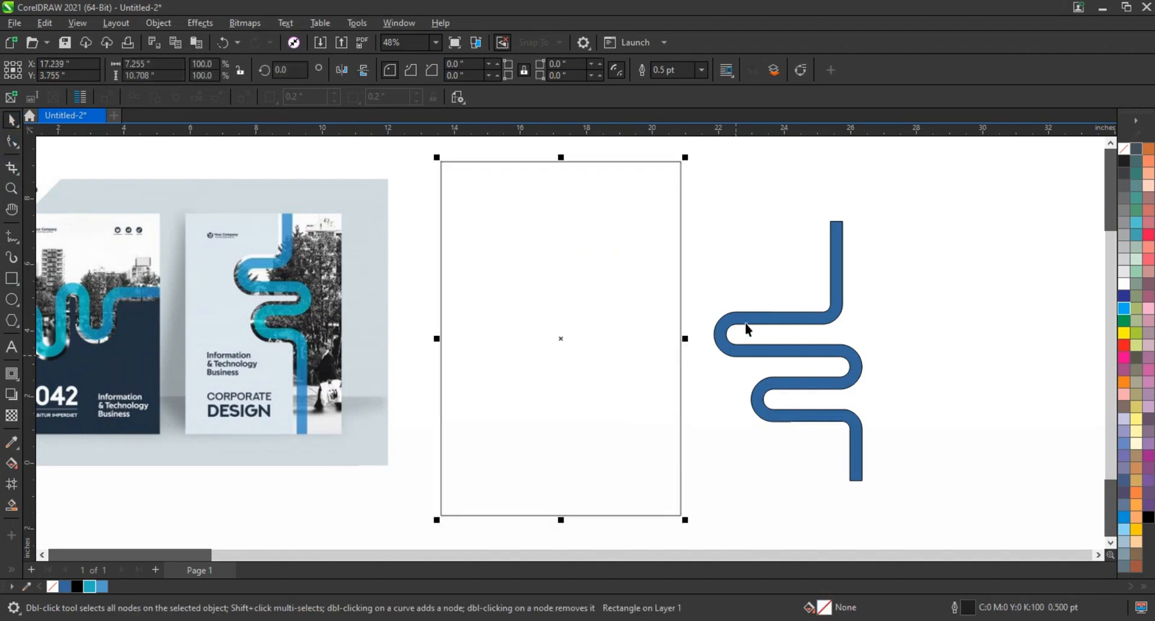
# Step: Move the ribbon onto the cover rectangle and scale it to 66% of its original size, about 3.95 × 6.91 inches
pyautogui.moveTo(745, 323)
pyautogui.mouseDown()
pyautogui.moveTo(503, 301)
pyautogui.moveTo(553, 257)
pyautogui.mouseUp()
pyautogui.moveTo(655, 425); pyautogui.dragTo(641, 405)
pyautogui.click(613, 275)
pyautogui.hotkey('ctrl', 'z')
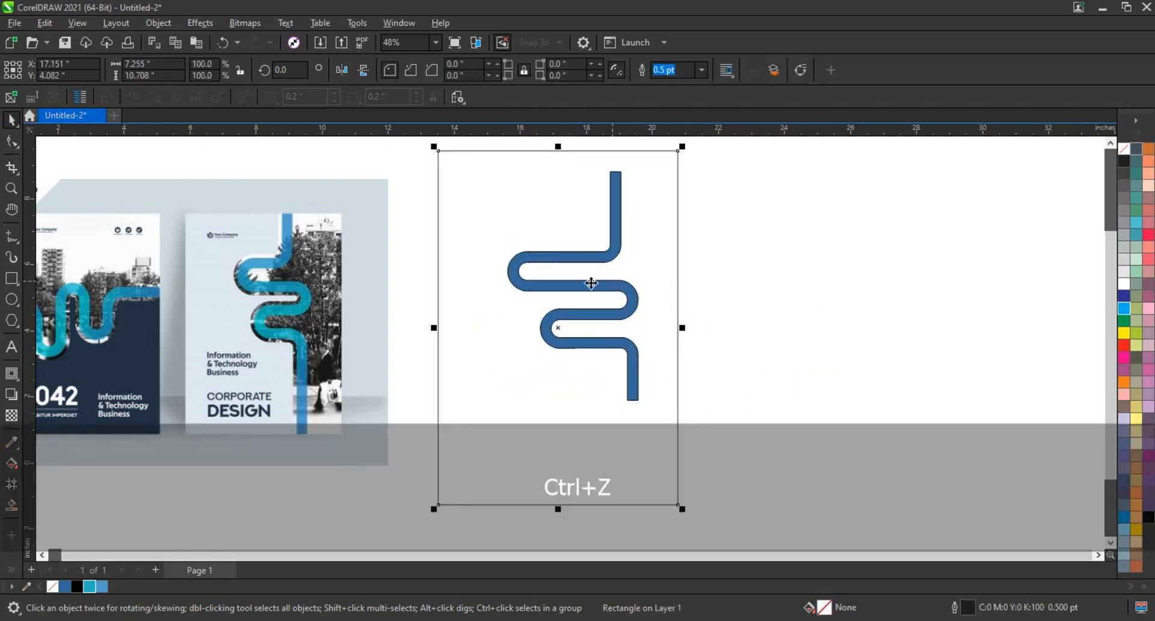
# Step: Send the cover rectangle to the back and move the ribbon up until its top end slightly overshoots the rectangle's upper edge
pyautogui.click(588, 282)
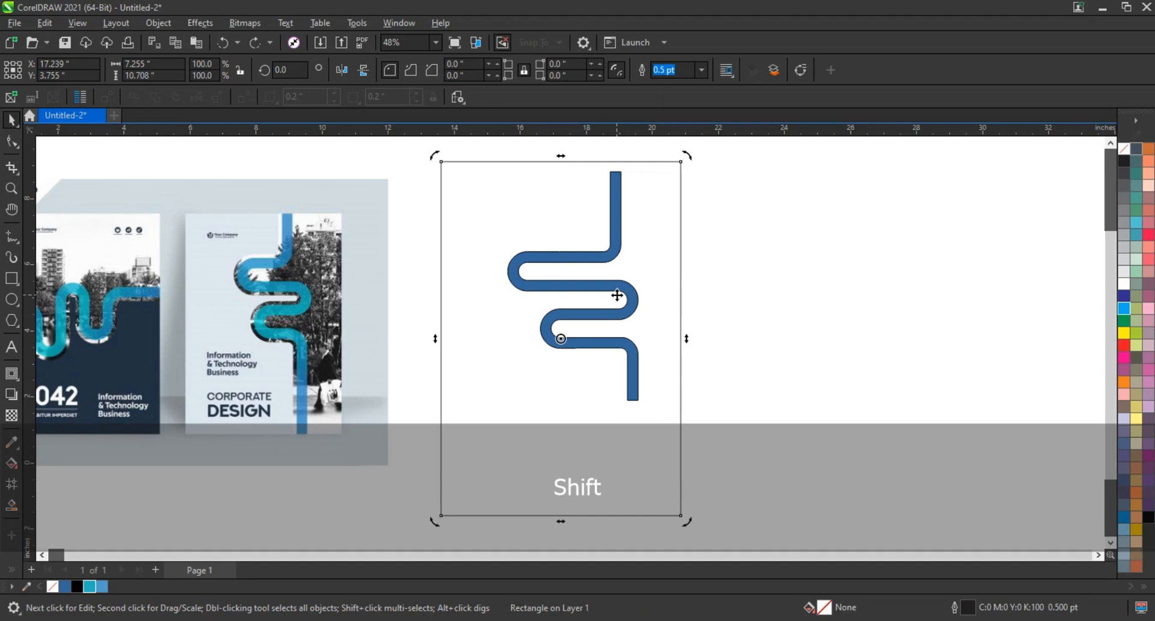
pyautogui.hotkey('shift', 'pagedown')
pyautogui.click(573, 283)
pyautogui.moveTo(572, 284); pyautogui.dragTo(568, 272)
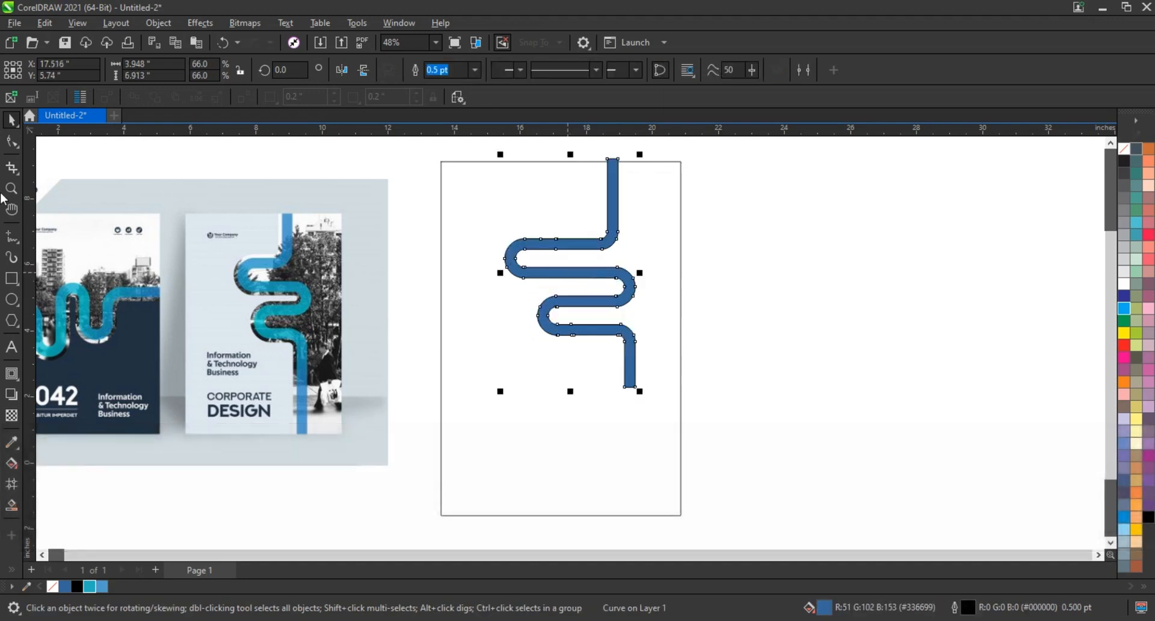
# Step: Extend the ribbon's lower end straight down about 3.98 inches, just past the cover rectangle's lower edge
pyautogui.click(10, 144)
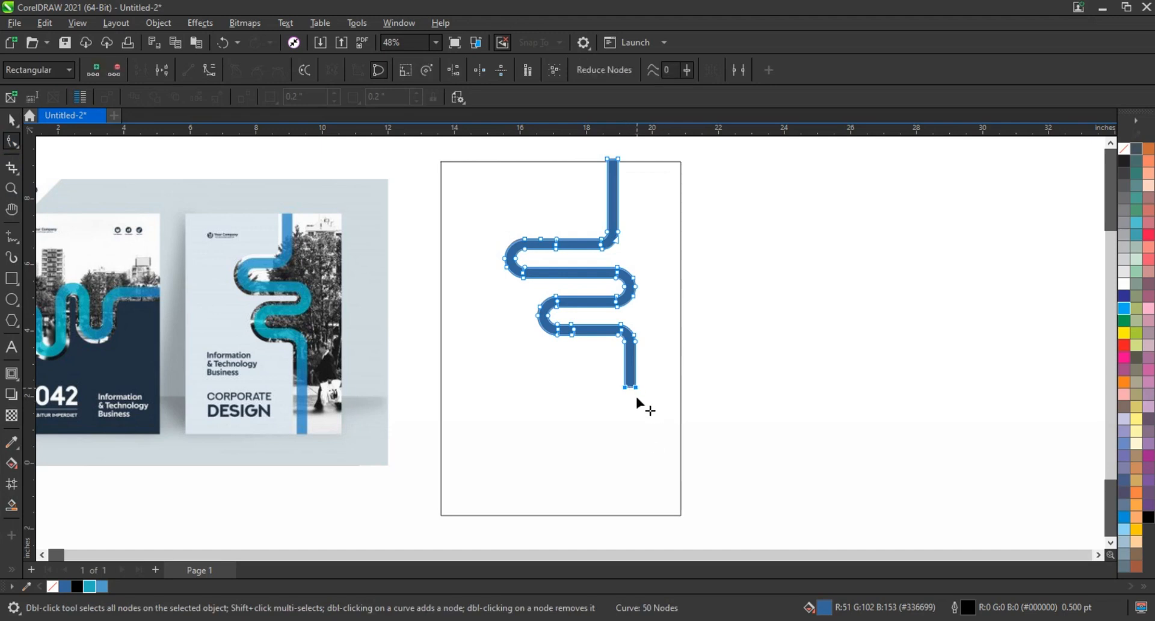
pyautogui.moveTo(635, 387); pyautogui.dragTo(643, 518)
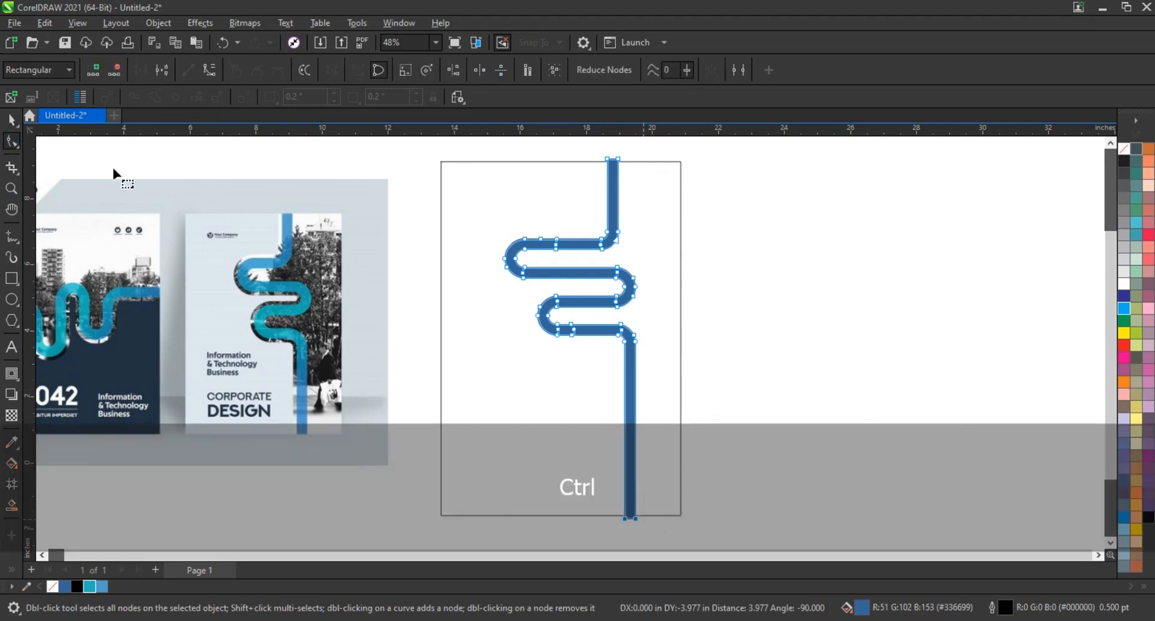
pyautogui.press('space')
pyautogui.click(830, 333)
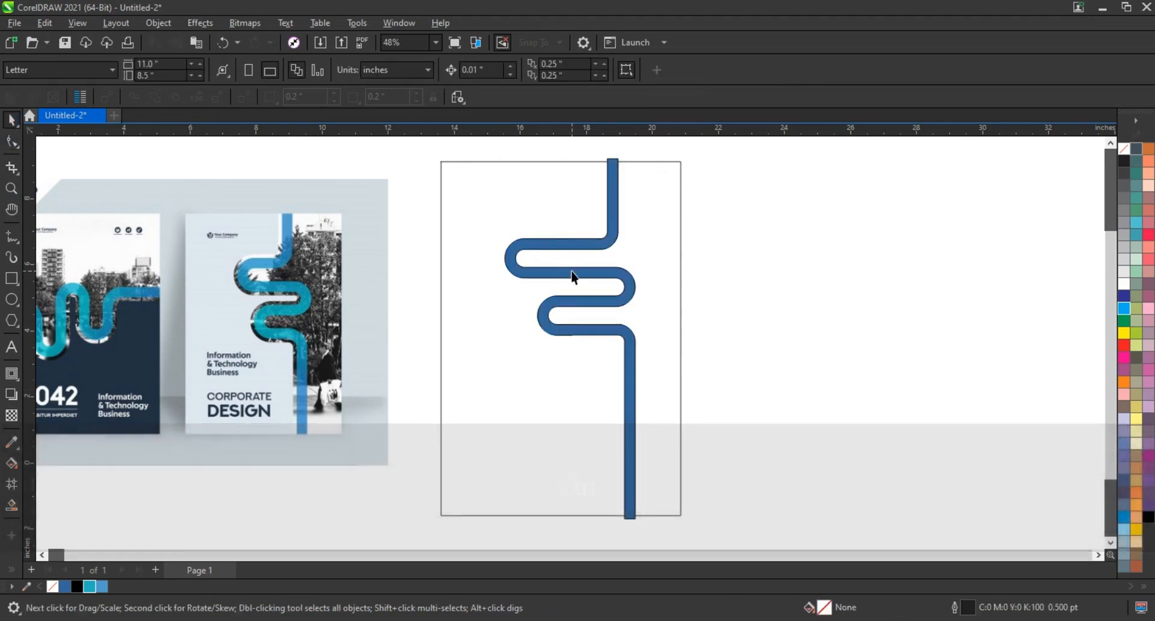
# Step: Add a one-step outside contour of about 0.153 inches around the ribbon and break the contour apart
pyautogui.click(573, 271)
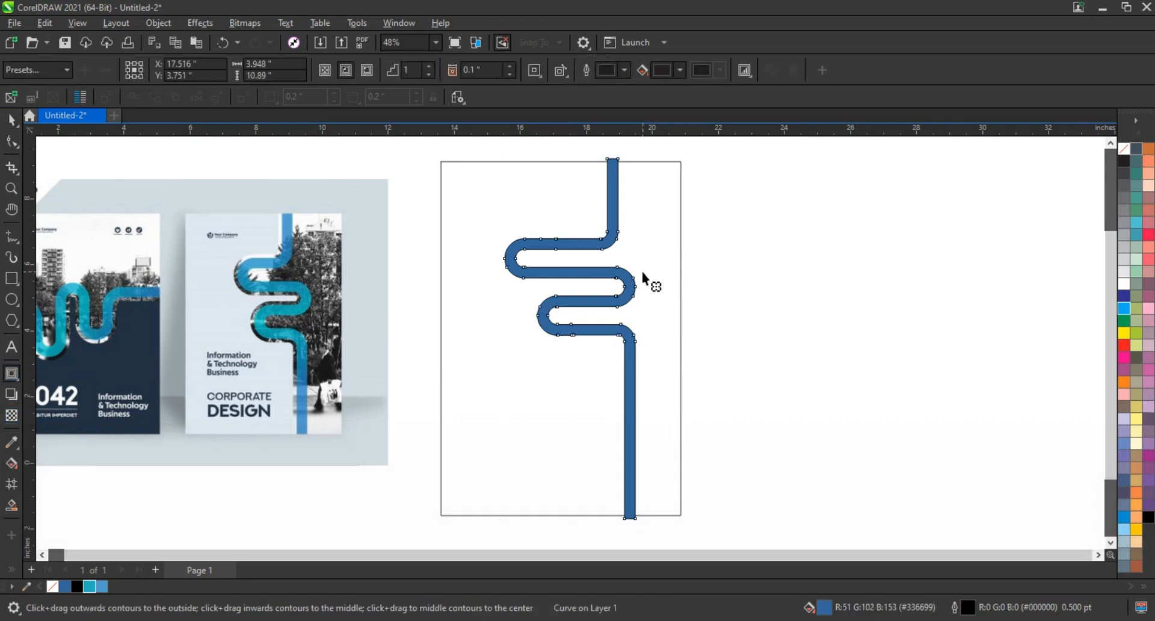
pyautogui.moveTo(636, 279)
pyautogui.mouseDown()
pyautogui.moveTo(649, 286)
pyautogui.moveTo(641, 278)
pyautogui.mouseUp()
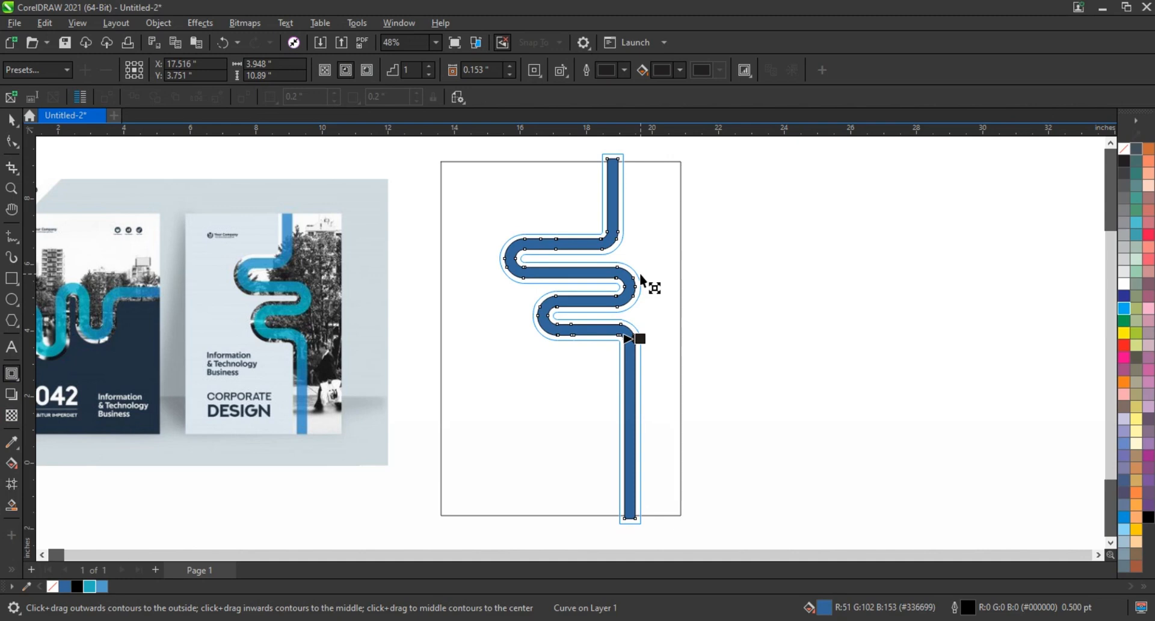
pyautogui.moveTo(640, 273); pyautogui.dragTo(640, 273)
pyautogui.click(12, 120)
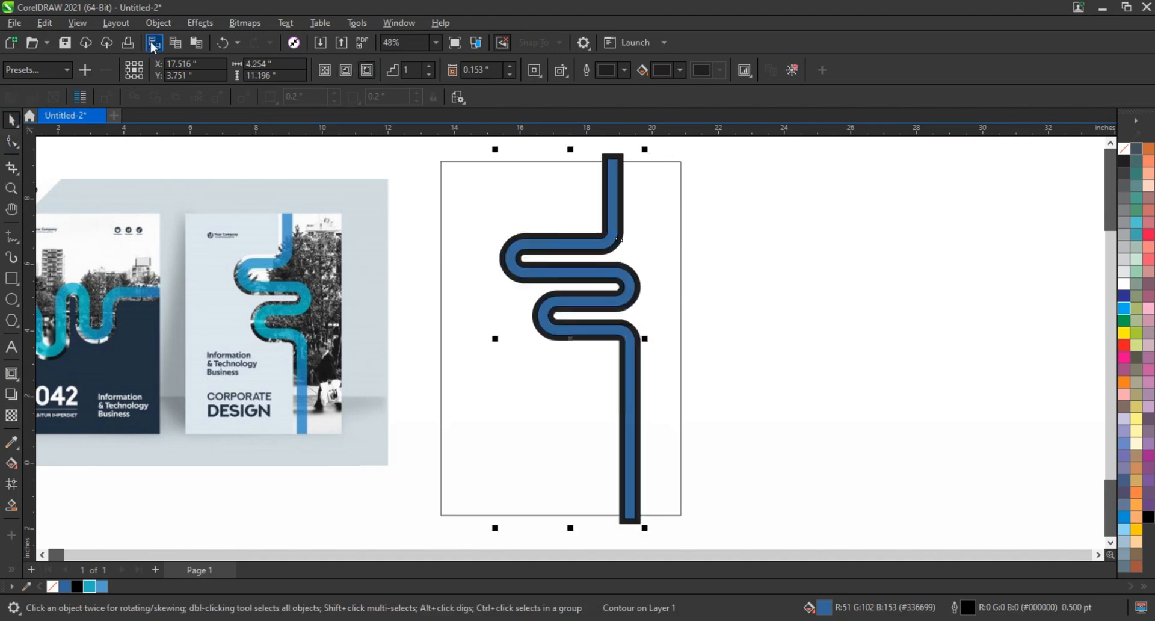
pyautogui.click(159, 22)
pyautogui.click(244, 360)
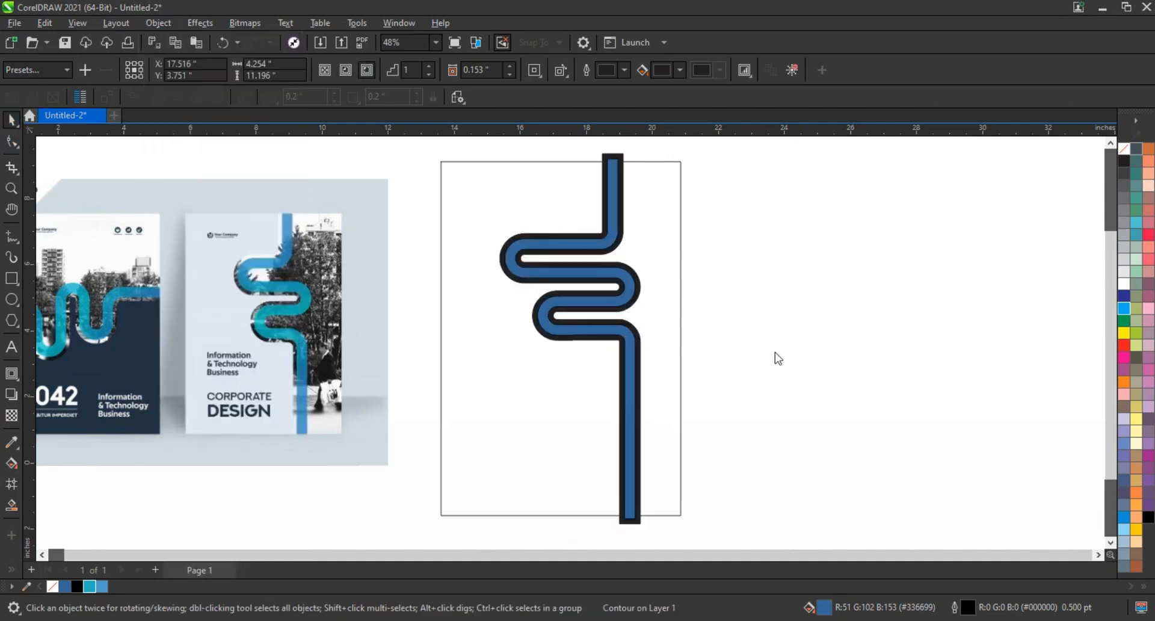
pyautogui.click(544, 385)
# Step: Smart Fill the cover area left of the contoured ribbon, and delete the black contour shape
pyautogui.click(10, 507)
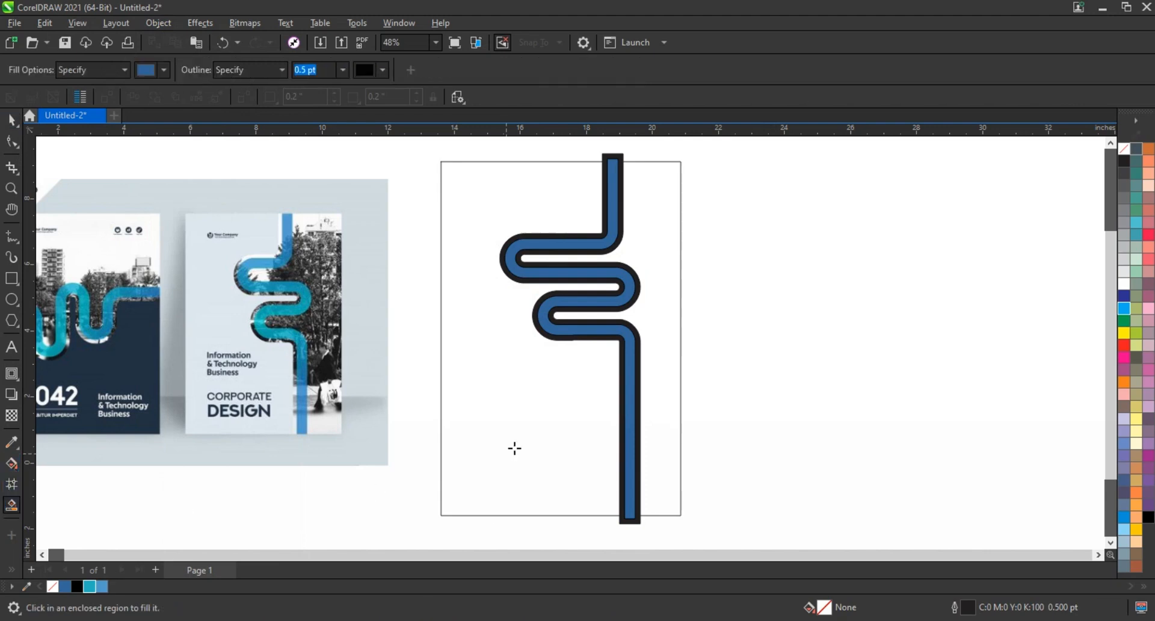
pyautogui.click(513, 446)
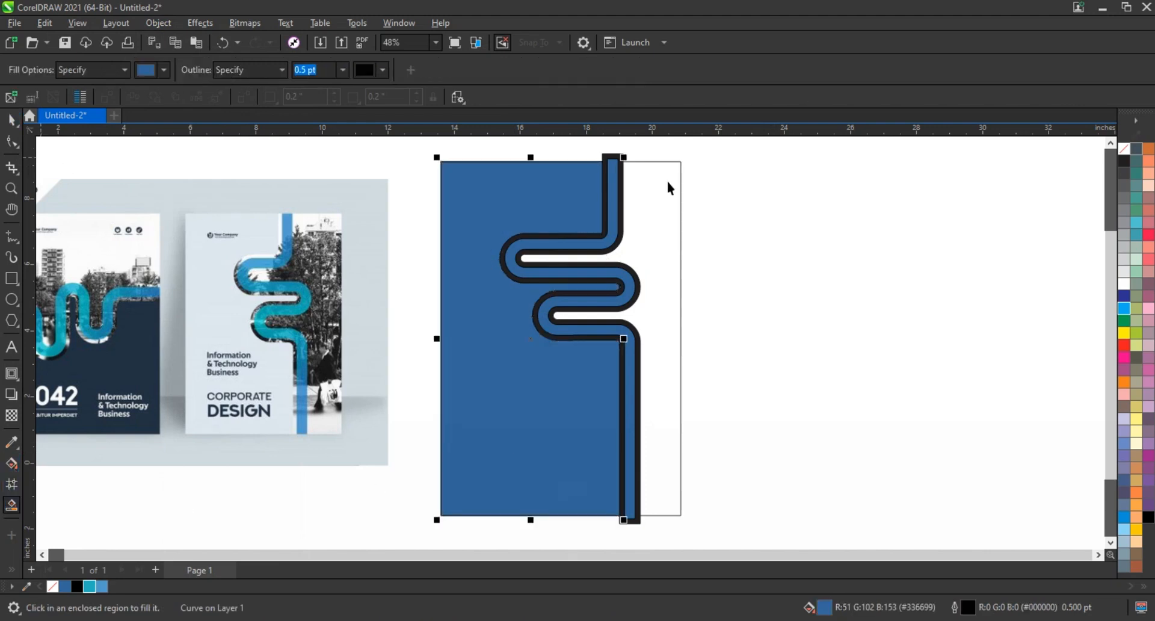
pyautogui.press('Escape')
pyautogui.click(612, 161)
pyautogui.press('Delete')
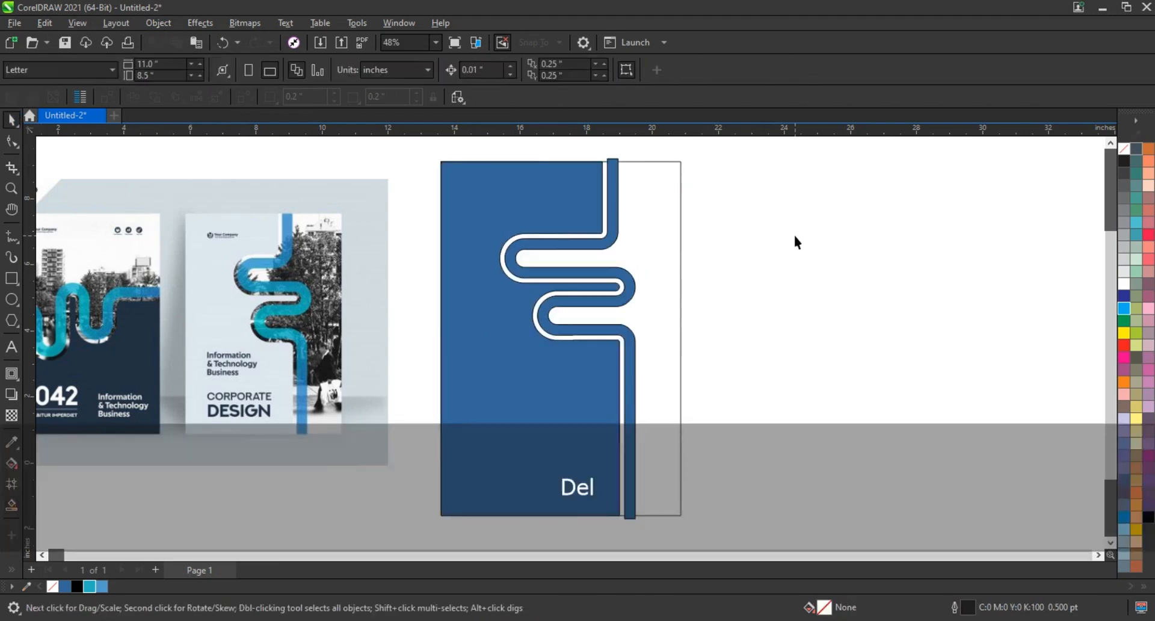
# Step: Recolor the filled area left of the ribbon light gray
pyautogui.click(592, 359)
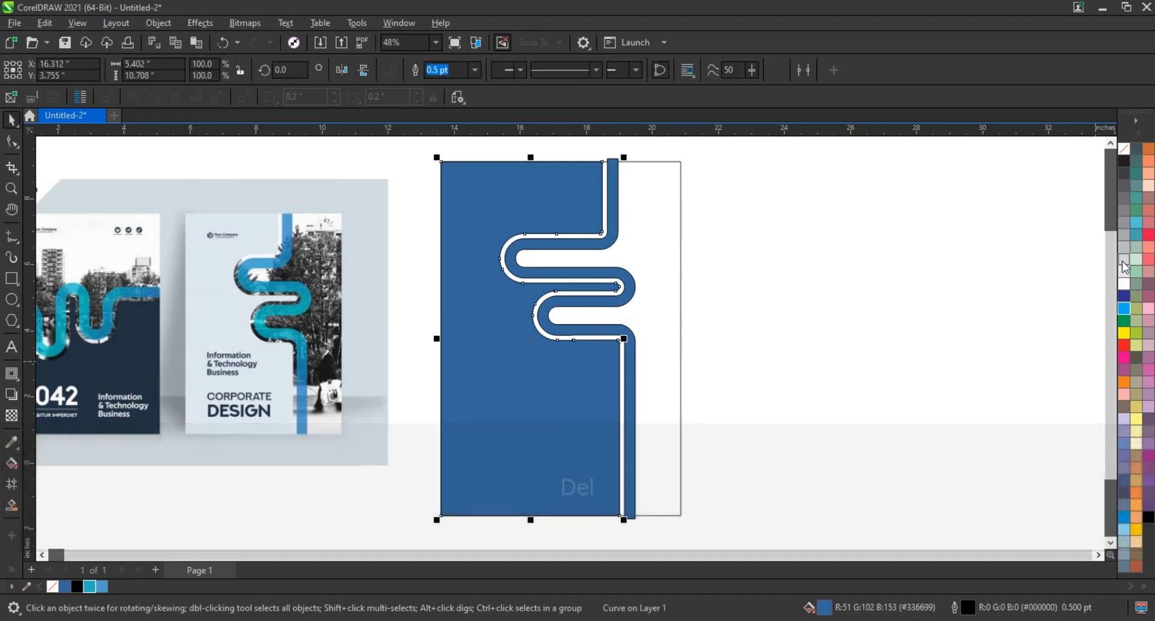
pyautogui.click(1124, 259)
pyautogui.click(945, 318)
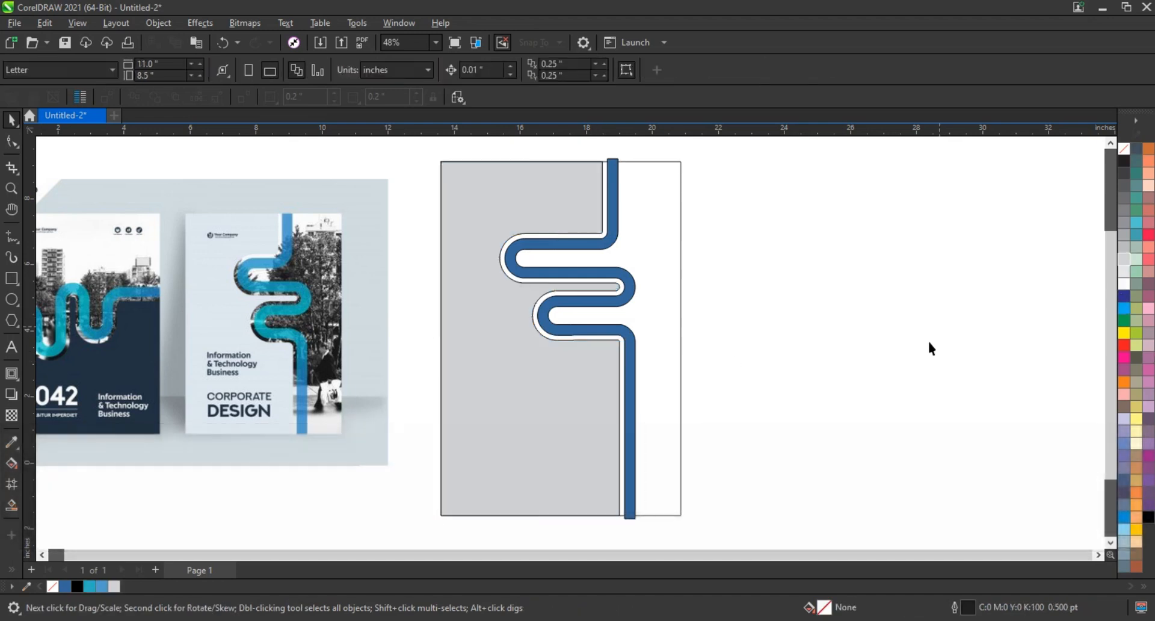
# Step: Give the ribbon a vertical fountain fill with dark blue ends and a teal middle, stretched over the full cover height
pyautogui.click(593, 244)
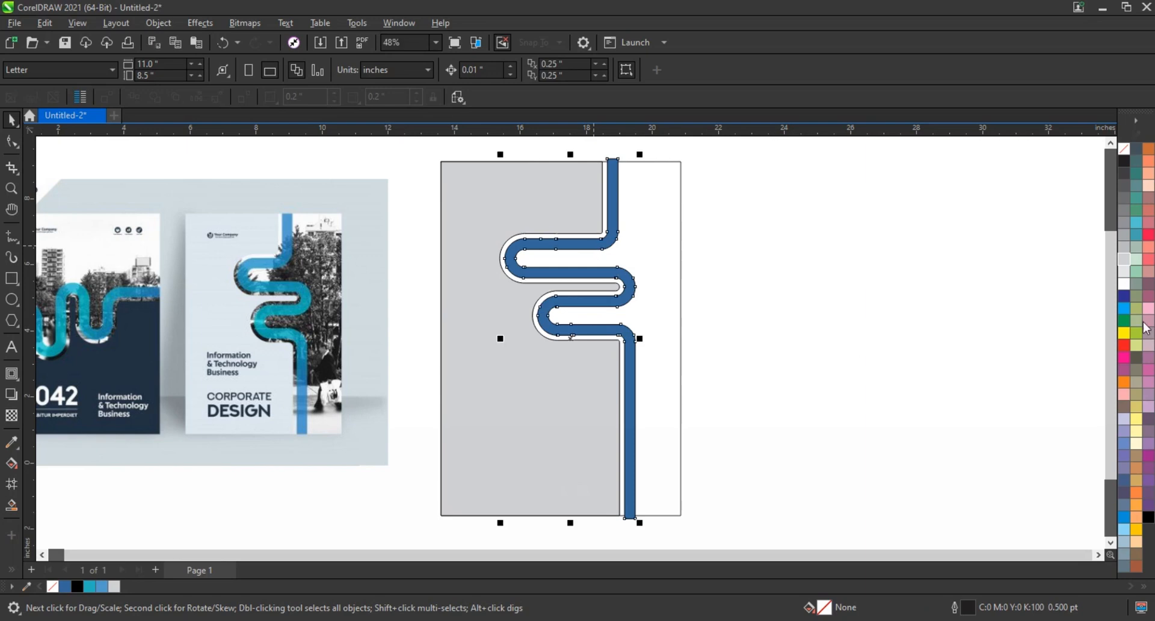
pyautogui.press('g')
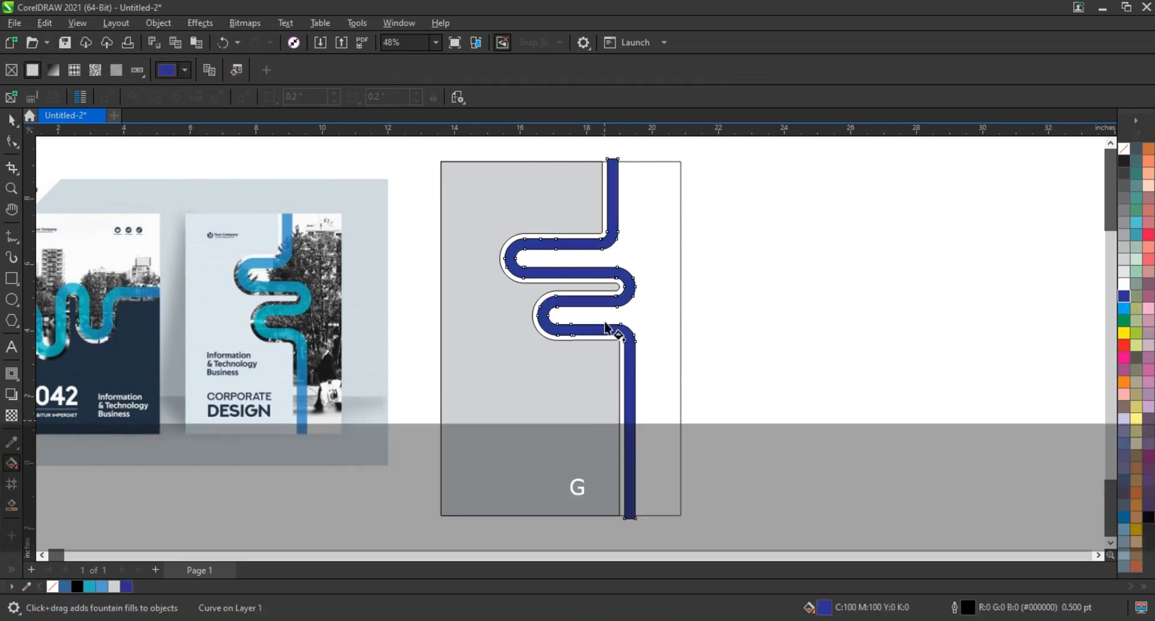
pyautogui.moveTo(604, 420); pyautogui.dragTo(604, 235)
pyautogui.moveTo(1121, 302); pyautogui.dragTo(604, 236)
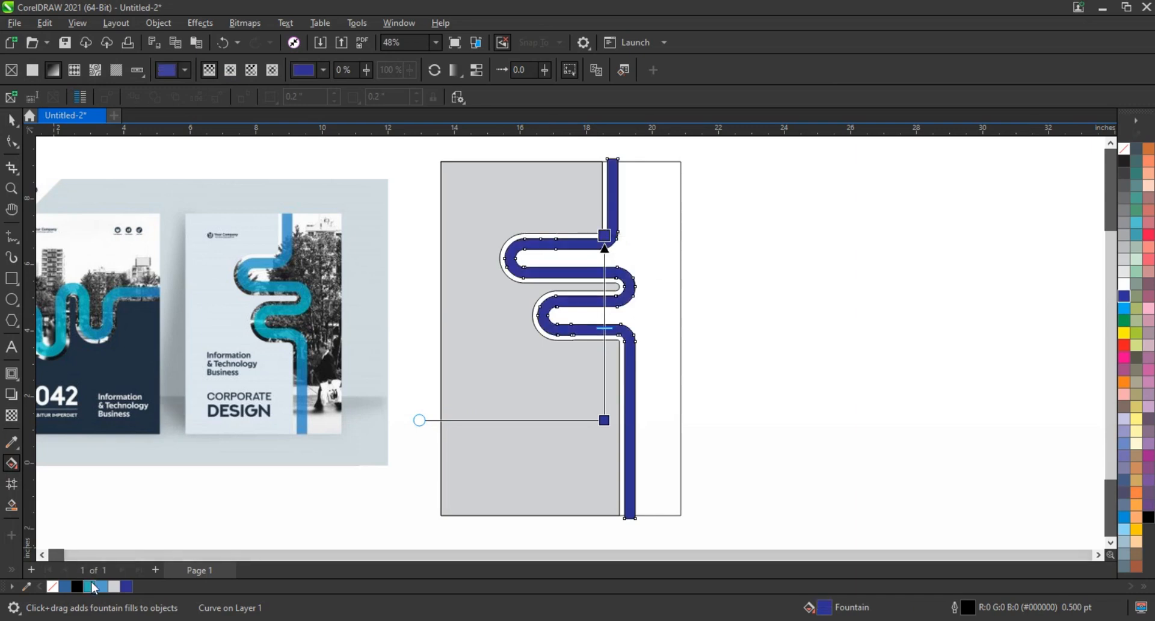
pyautogui.moveTo(606, 319); pyautogui.dragTo(604, 319)
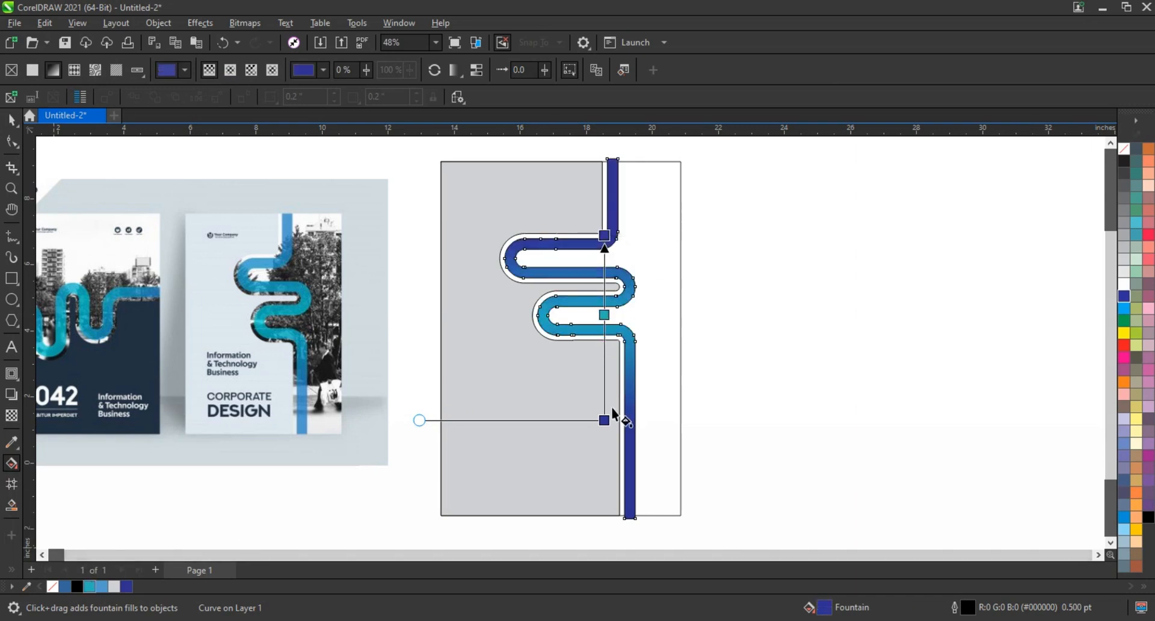
pyautogui.moveTo(604, 420); pyautogui.dragTo(605, 524)
pyautogui.moveTo(604, 232); pyautogui.dragTo(606, 146)
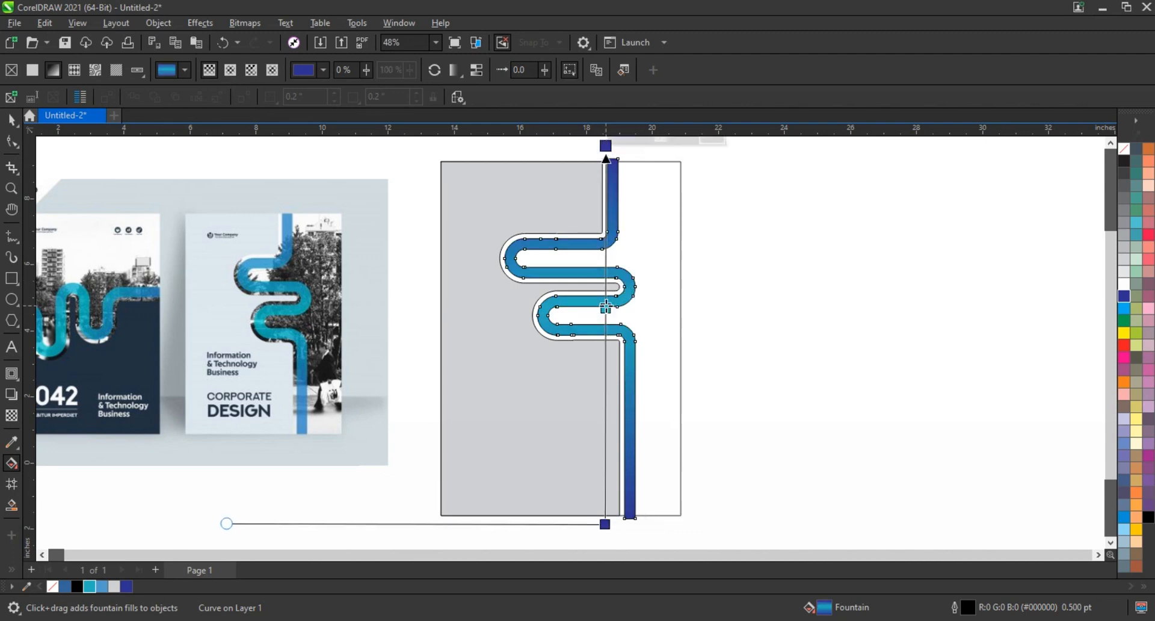
# Step: Shift the teal middle node of the ribbon's fountain fill to the 59% position
pyautogui.moveTo(606, 307); pyautogui.dragTo(606, 301)
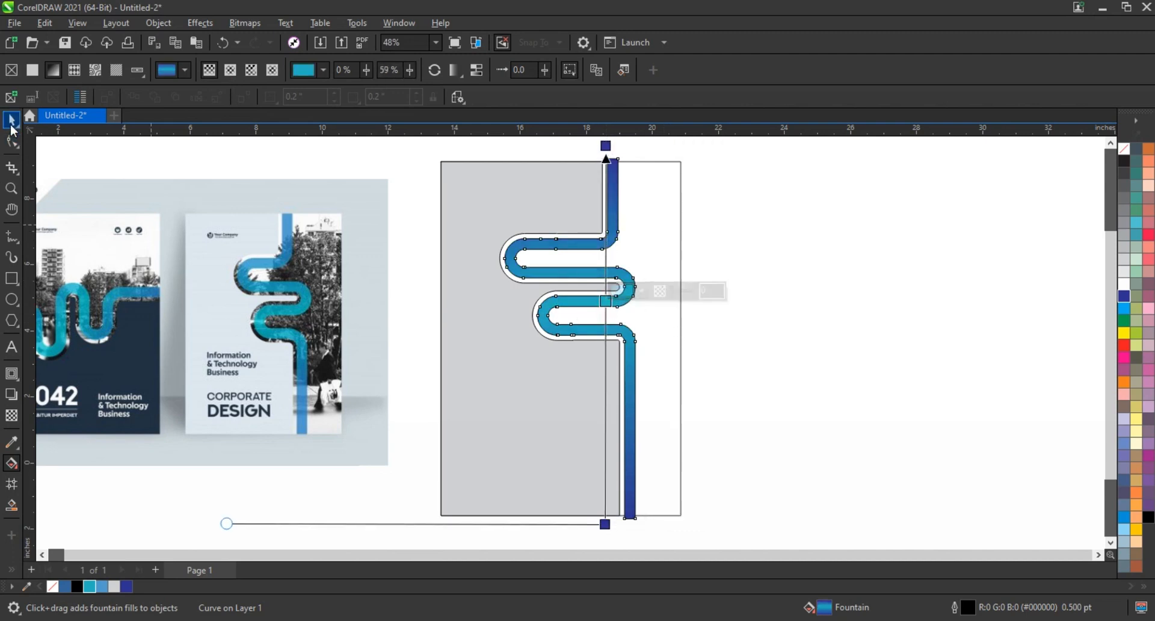
pyautogui.click(11, 123)
pyautogui.click(838, 322)
# Step: Remove the outlines from the light gray panel and the gradient ribbon
pyautogui.click(611, 194)
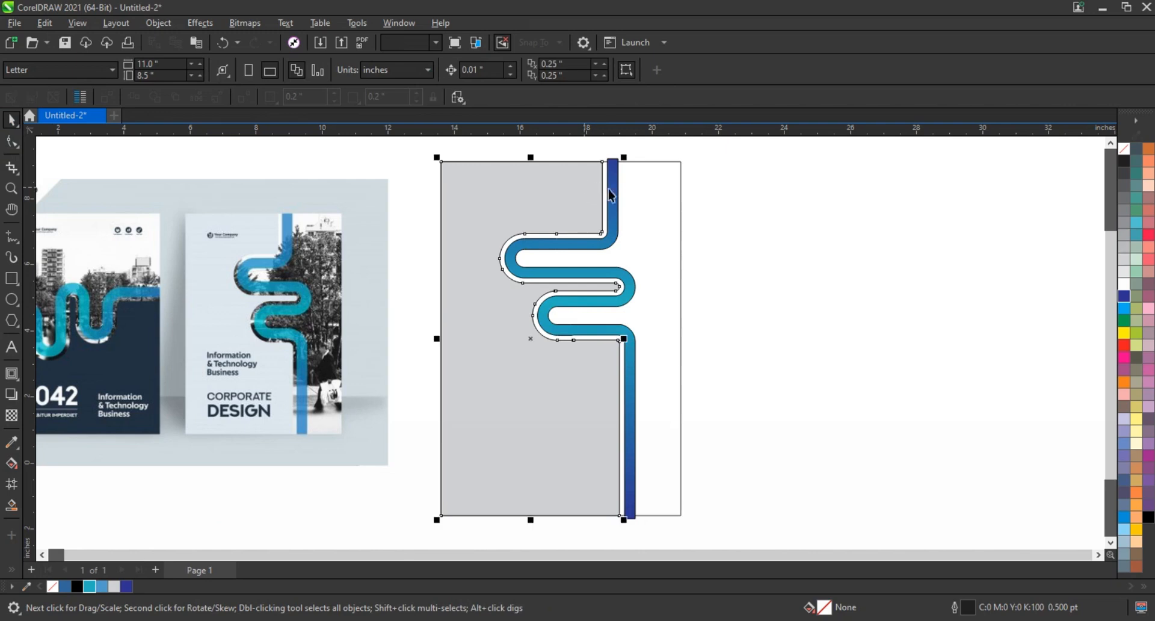
pyautogui.keyDown('shift'); pyautogui.click(613, 194); pyautogui.keyUp('shift')
pyautogui.rightClick(1124, 154)
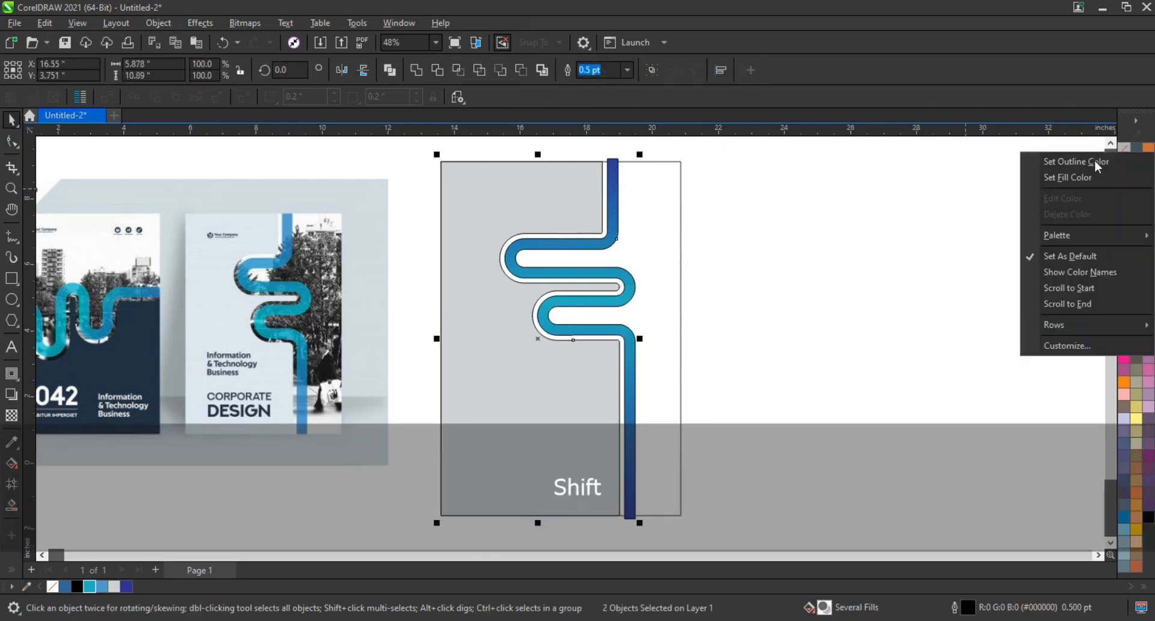
pyautogui.click(1071, 160)
pyautogui.click(878, 272)
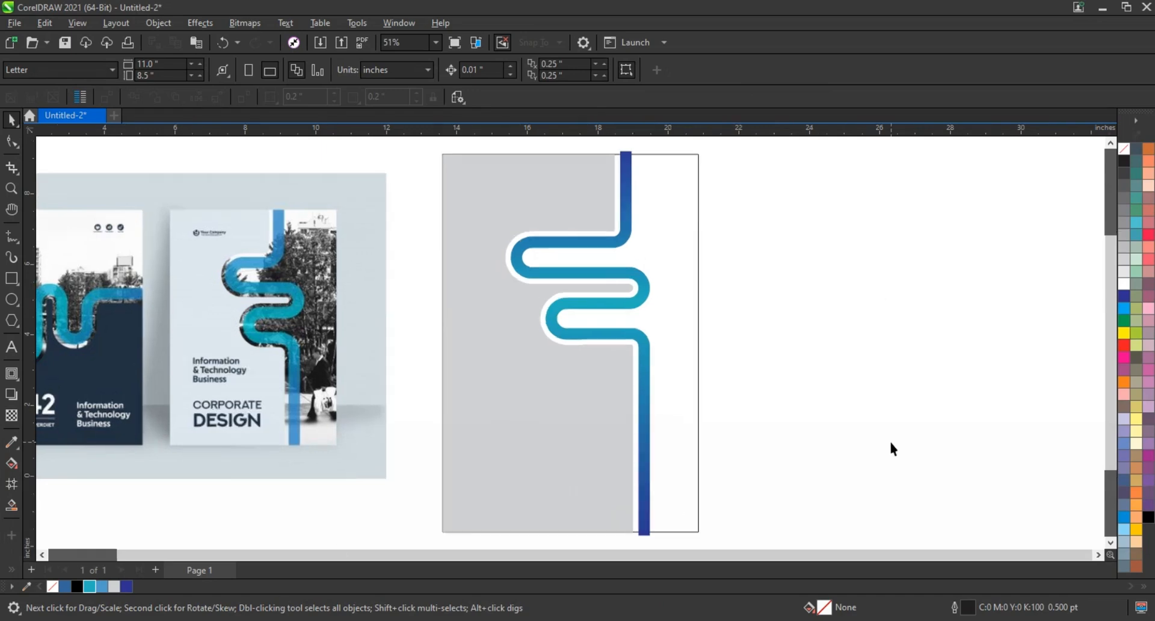
# Step: Paste the black-and-white city skyline photo, scale it down to about 54.6%, and place it over the cover
pyautogui.hotkey('ctrl', 'v')
pyautogui.scroll(-2, 428, 344)
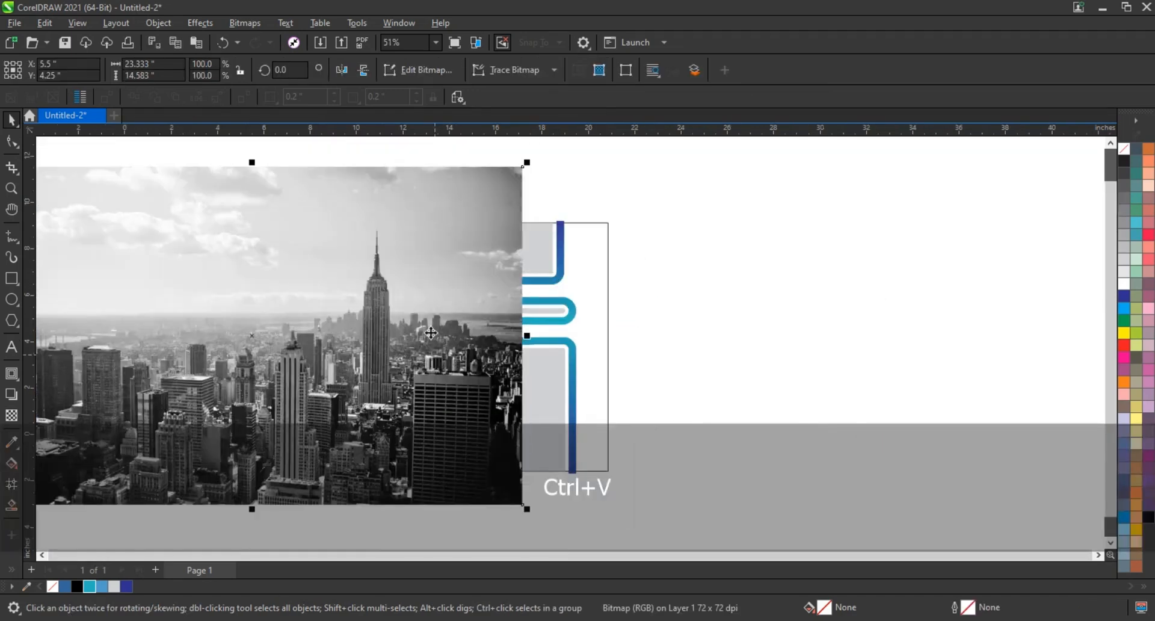
pyautogui.moveTo(428, 343); pyautogui.dragTo(830, 335)
pyautogui.moveTo(947, 178); pyautogui.dragTo(819, 258)
pyautogui.moveTo(802, 299); pyautogui.dragTo(631, 319)
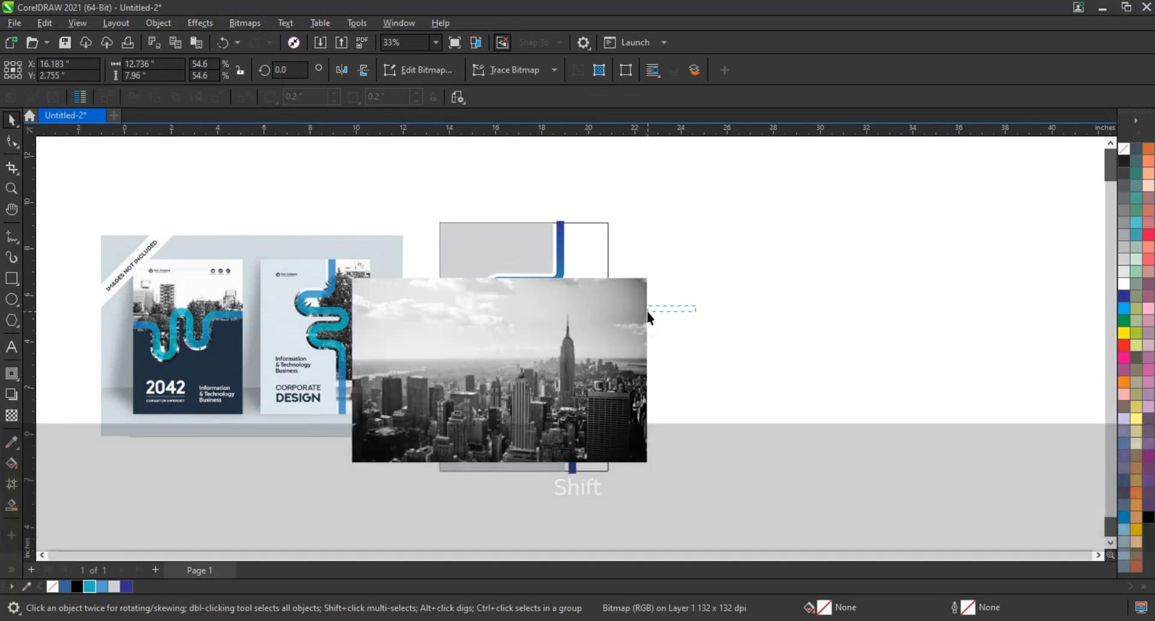
# Step: Send the skyline photo behind the cover artwork, enlarge it to about 78%, and position it across the full cover height
pyautogui.hotkey('shift', 'pagedown')
pyautogui.moveTo(650, 279); pyautogui.dragTo(722, 212)
pyautogui.moveTo(692, 261); pyautogui.dragTo(656, 284)
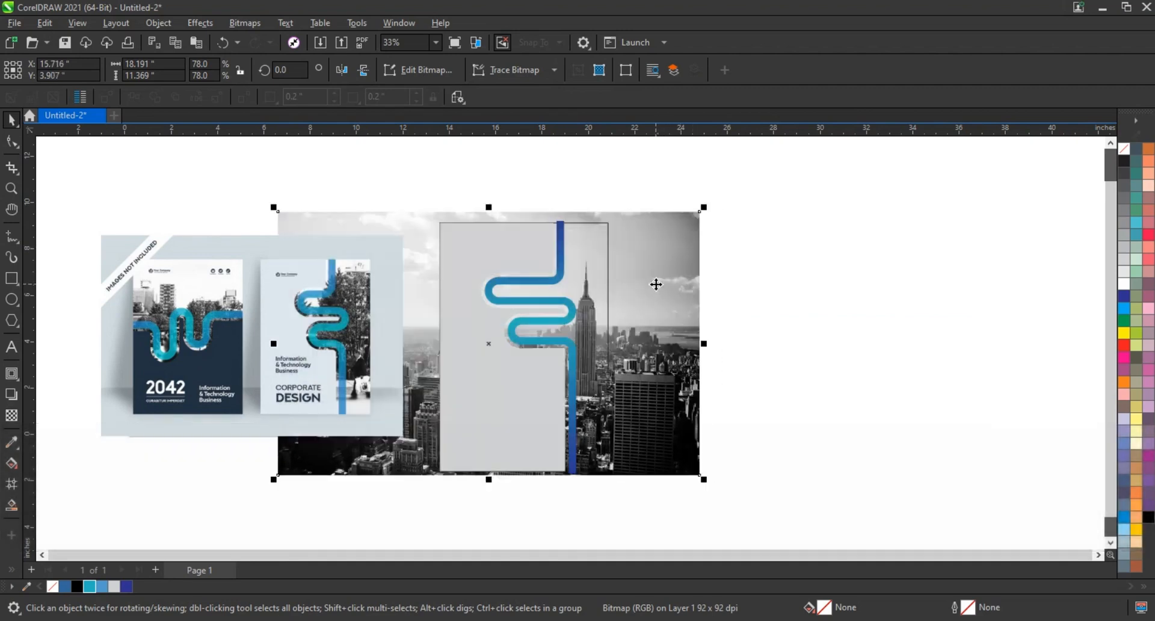
# Step: PowerClip the skyline photo inside the cover rectangle
pyautogui.press('Escape')
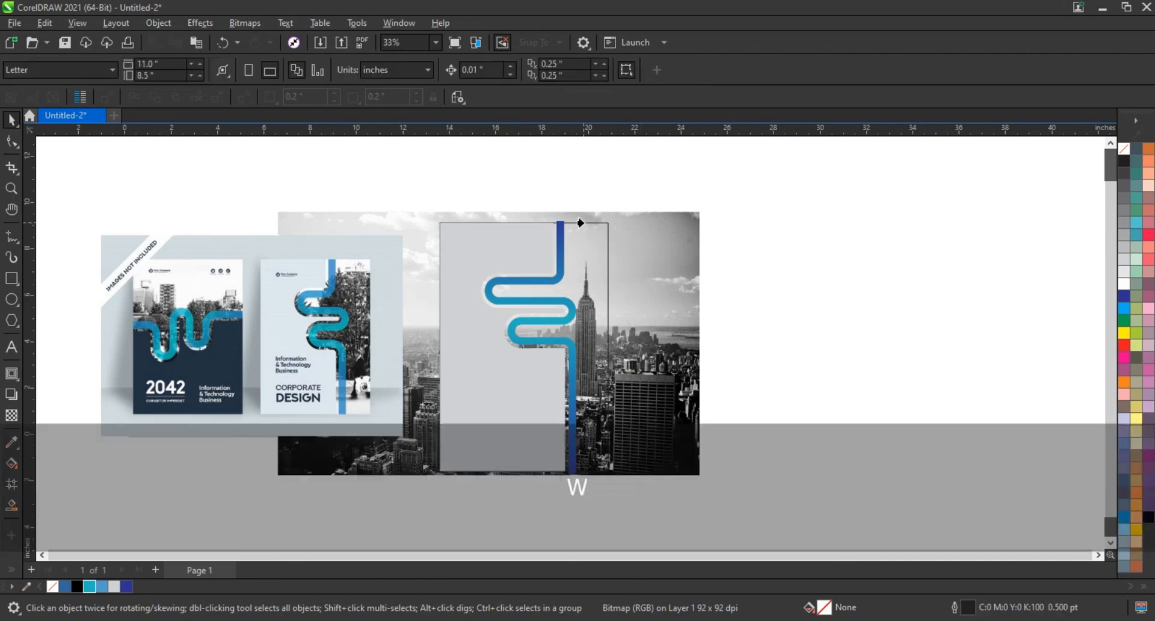
pyautogui.click(584, 223)
pyautogui.click(673, 224)
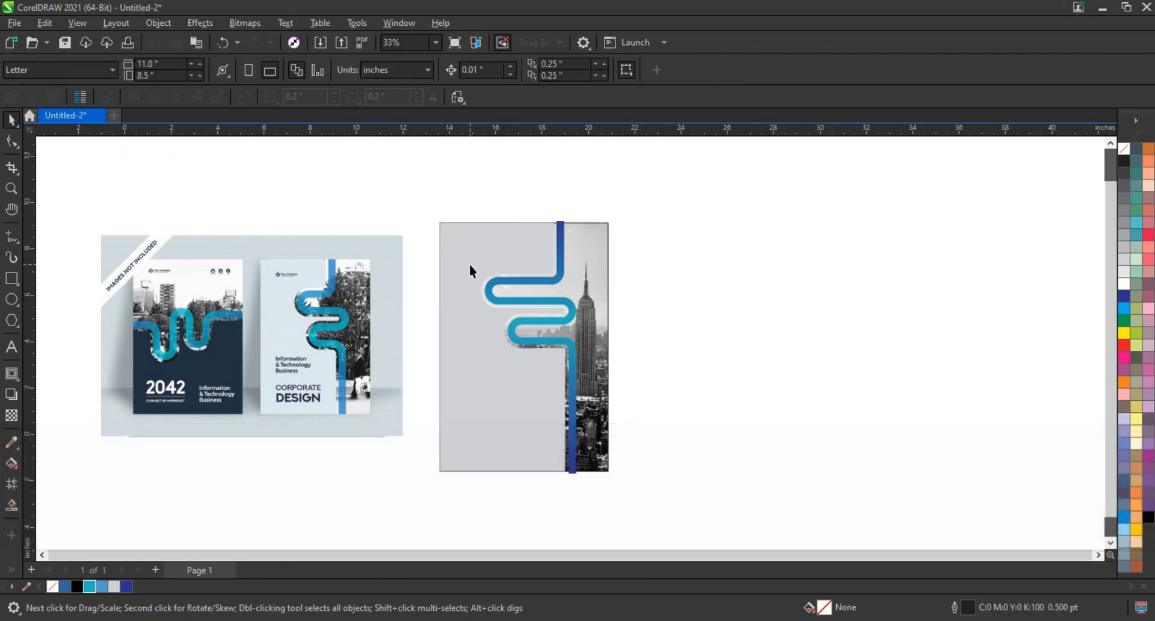
# Step: Recolor the light gray panel with the dark navy sampled from the reference cover showing 2042
pyautogui.click(471, 271)
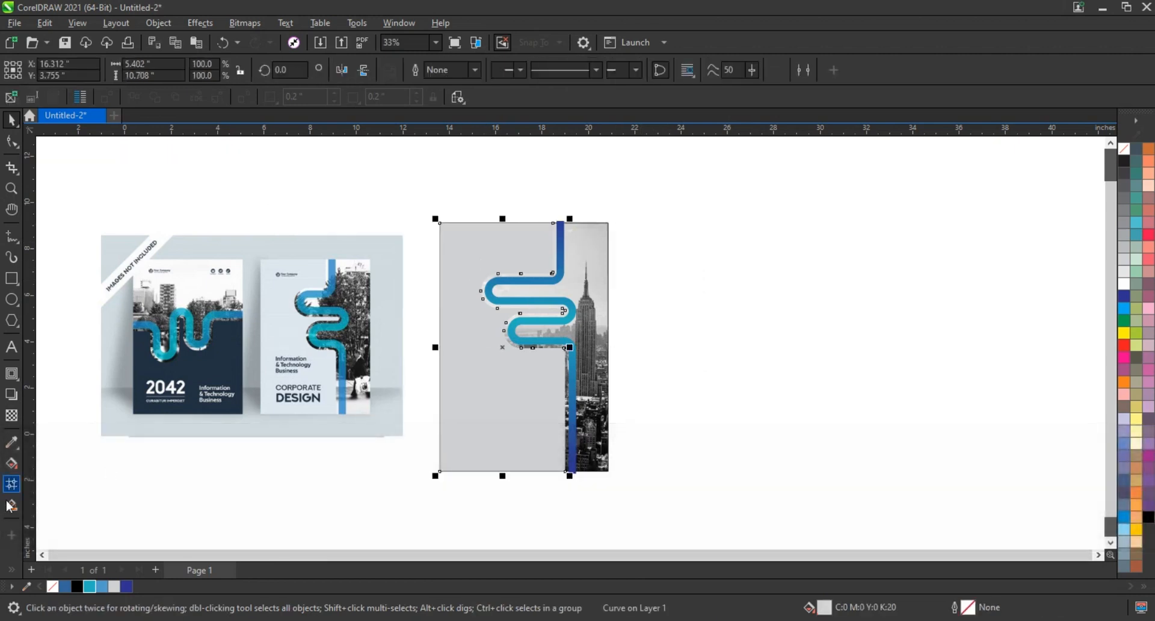
pyautogui.click(11, 445)
pyautogui.click(229, 366)
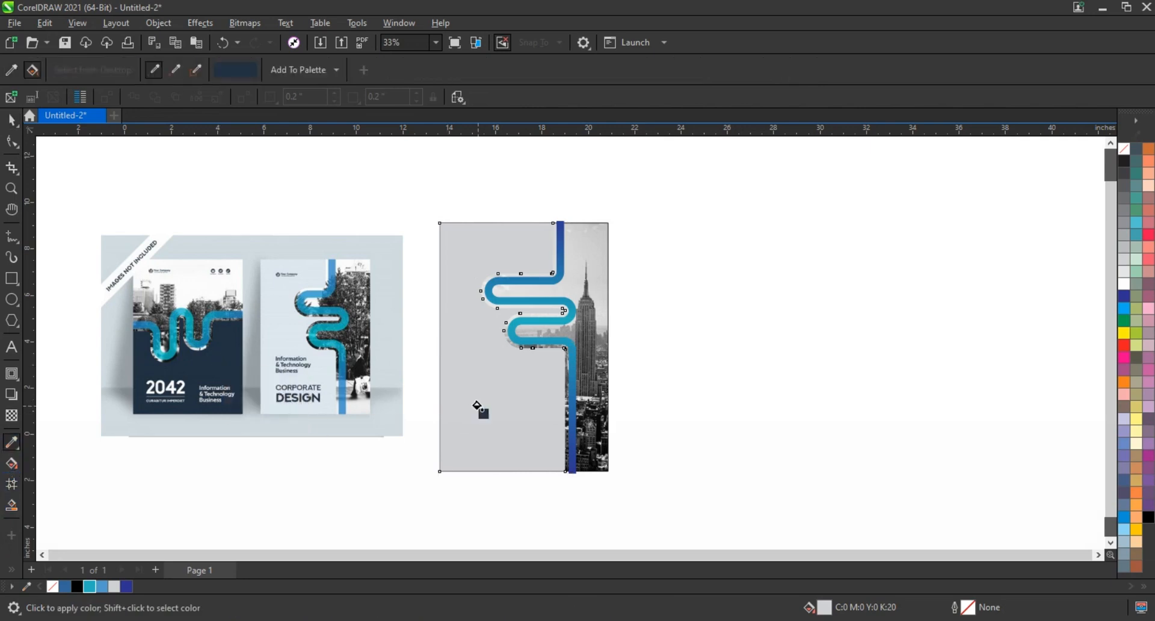
pyautogui.click(477, 406)
pyautogui.click(12, 120)
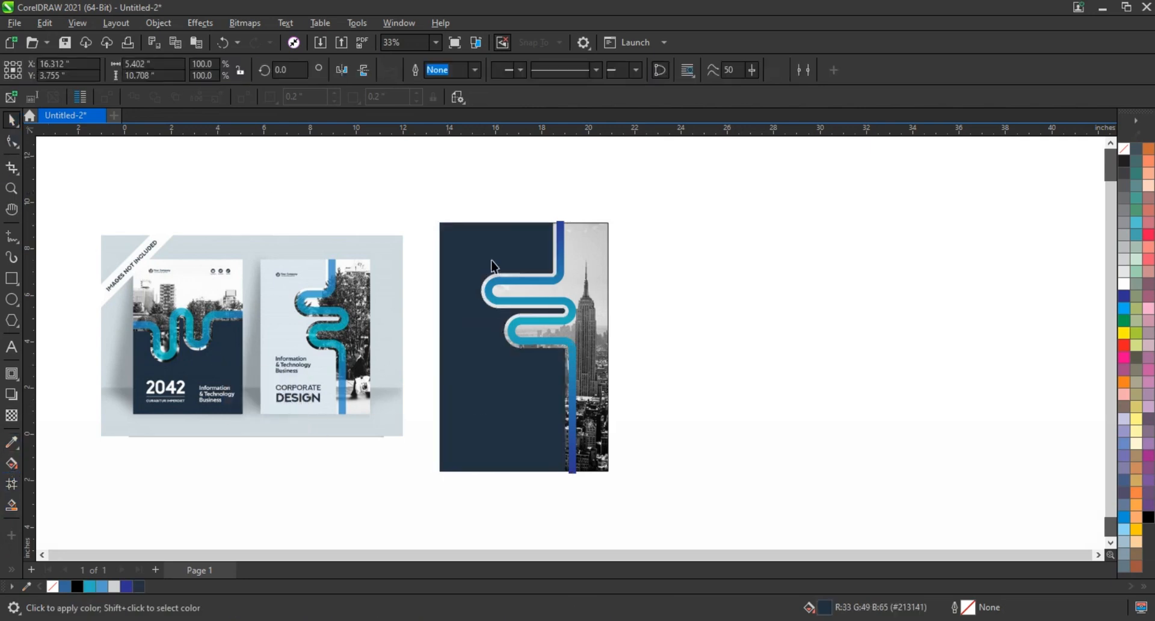
# Step: PowerClip the navy panel and the gradient ribbon into the cover rectangle with the photo
pyautogui.click(550, 283)
pyautogui.keyDown('shift'); pyautogui.click(553, 282); pyautogui.keyUp('shift')
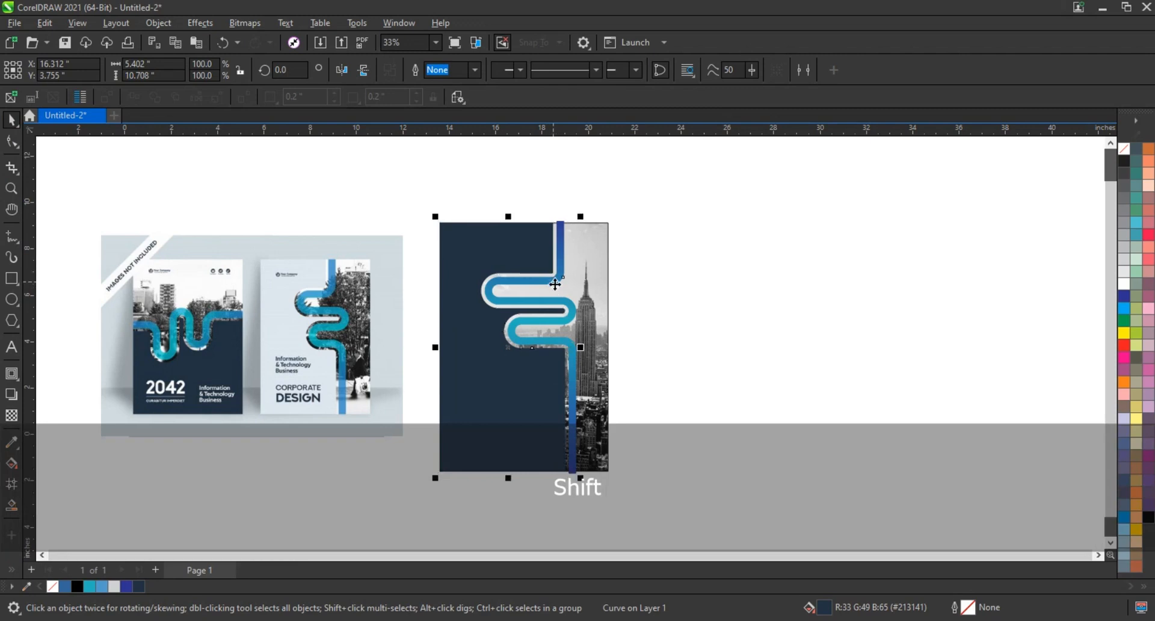
pyautogui.press('w')
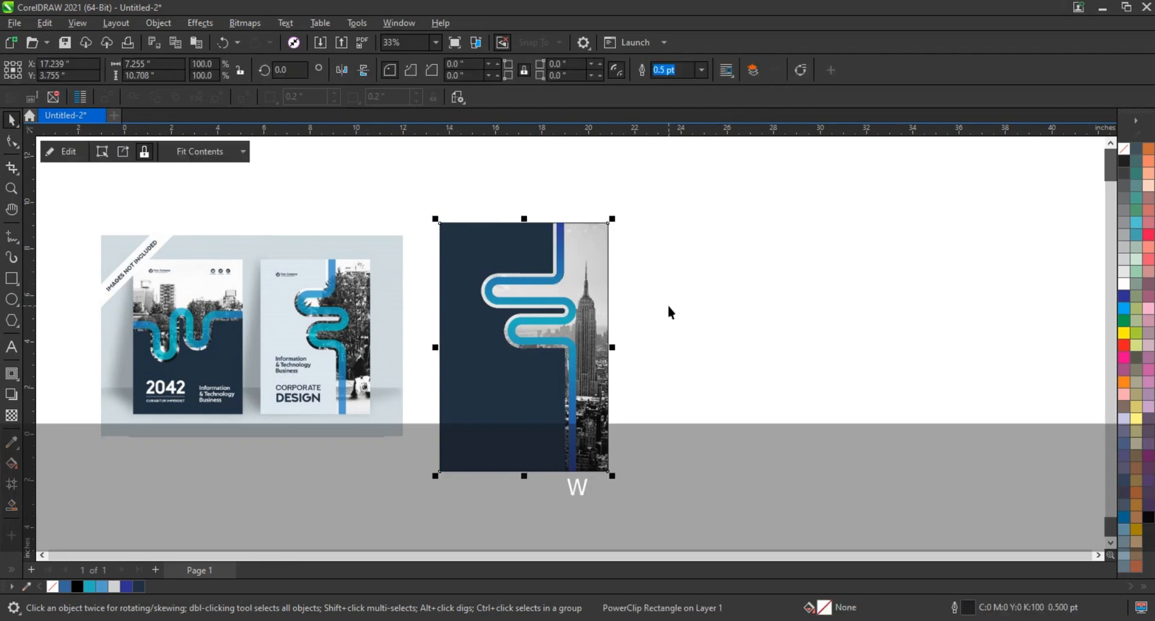
# Step: Examine the clipped cover design in an enlarged full-screen preview
pyautogui.click(11, 188)
pyautogui.moveTo(428, 208); pyautogui.dragTo(622, 475)
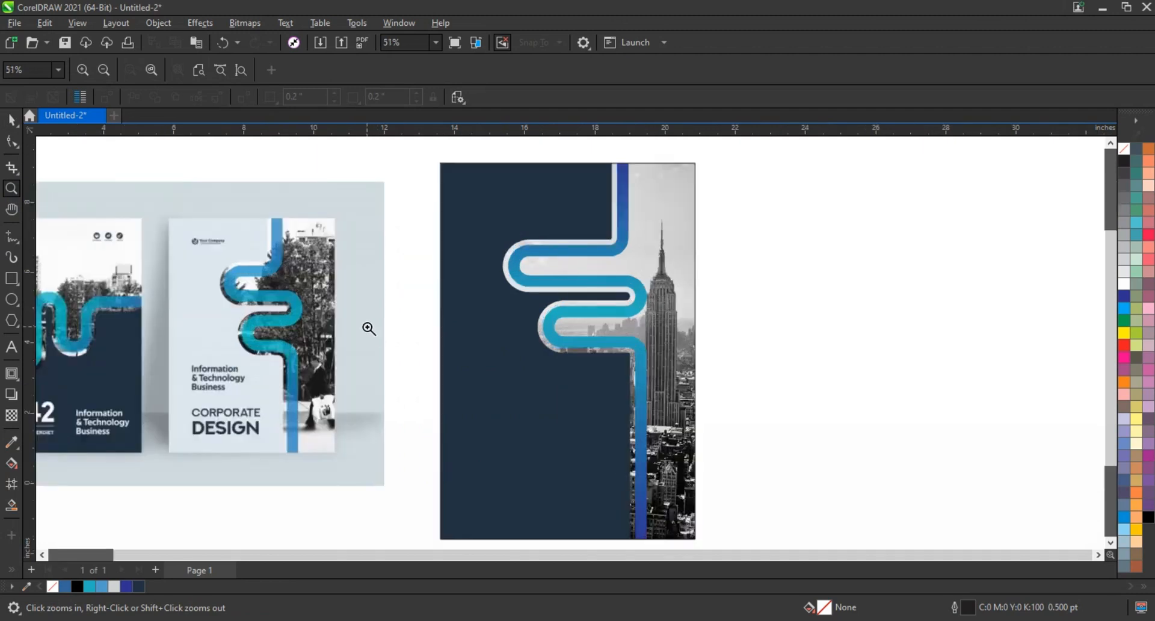
pyautogui.press('F9')
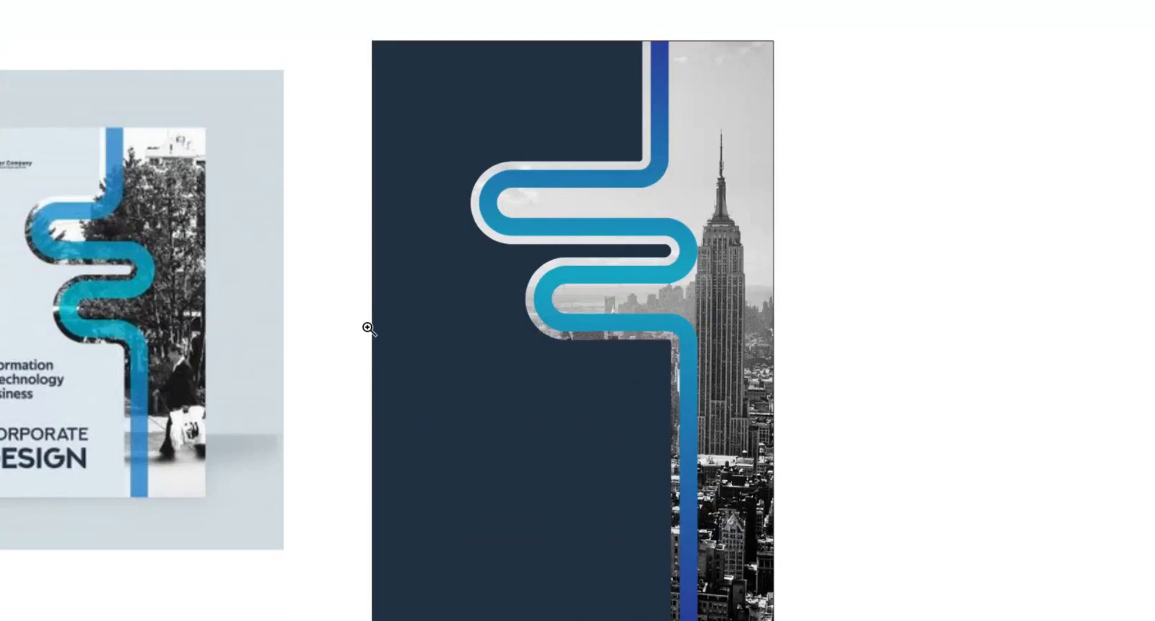
pyautogui.click(368, 328)
pyautogui.rightClick(367, 328)
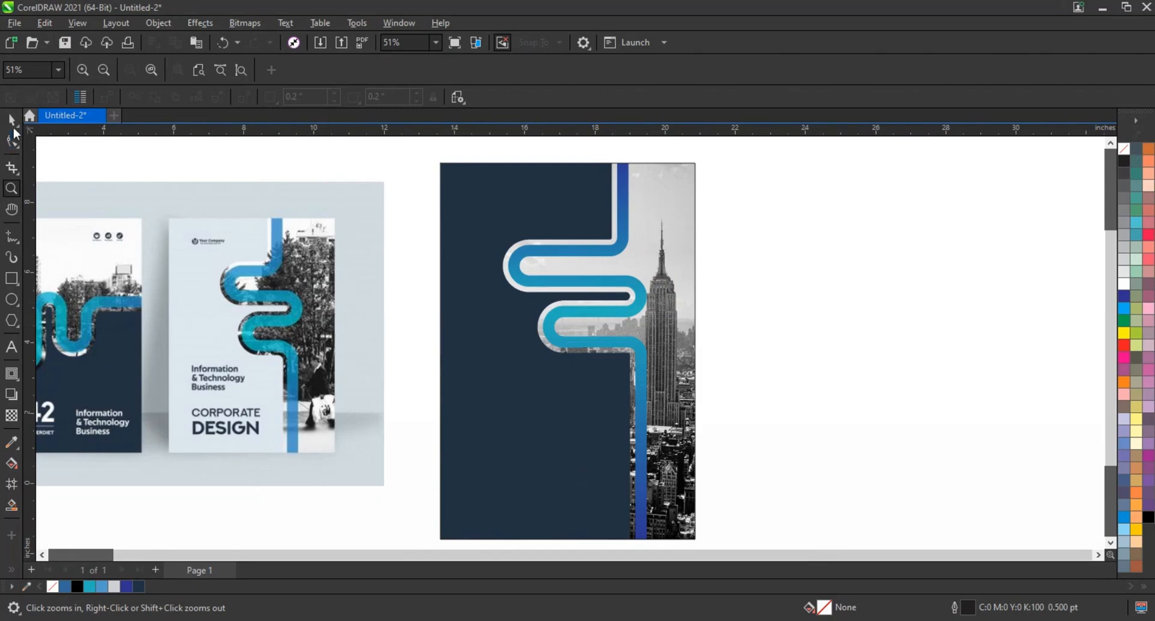
# Step: Edit the cover's PowerClip contents, give the ribbon a uniform transparency of 17, and finish editing
pyautogui.click(12, 121)
pyautogui.click(565, 293)
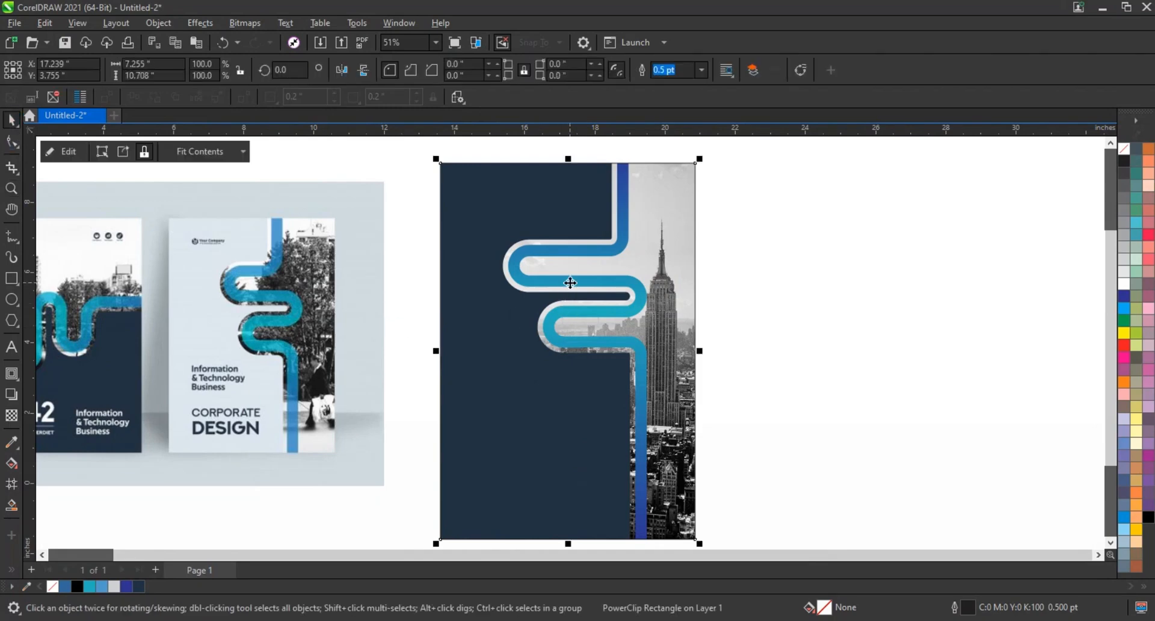
pyautogui.doubleClick(565, 292)
pyautogui.click(12, 415)
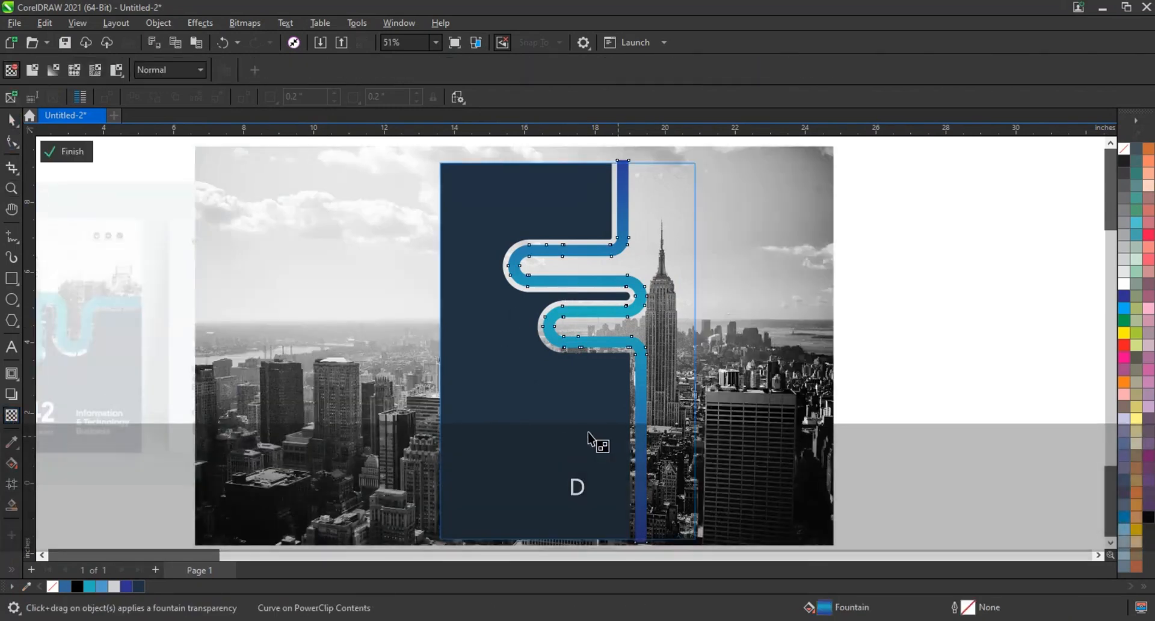
pyautogui.scroll(-1, 508, 397)
pyautogui.click(547, 538)
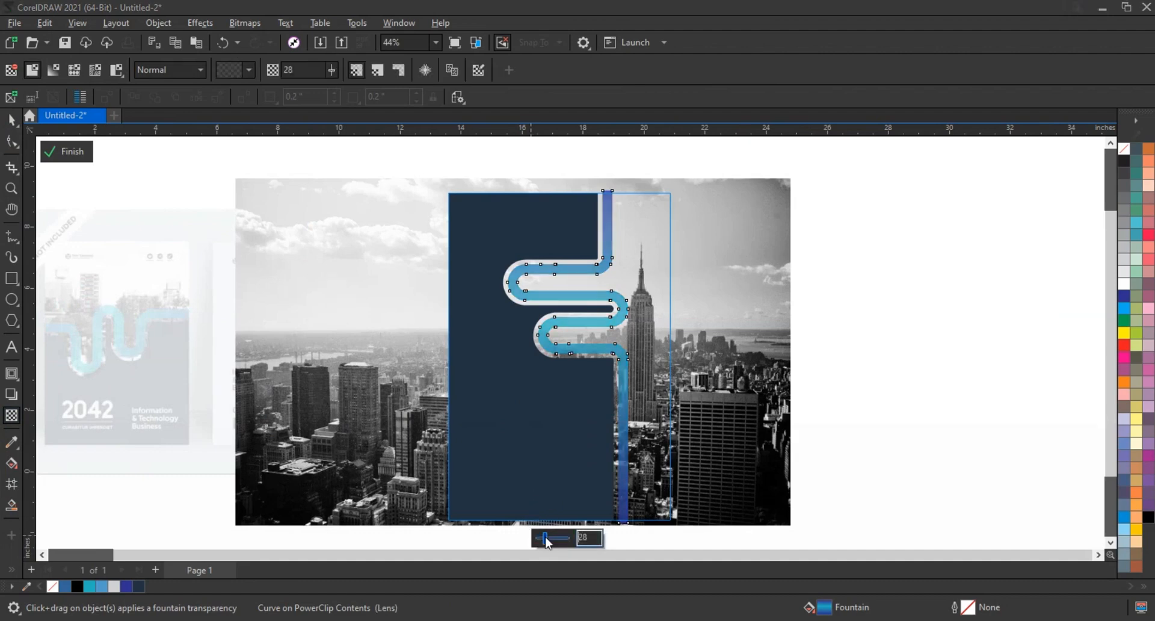
pyautogui.moveTo(545, 538); pyautogui.dragTo(541, 538)
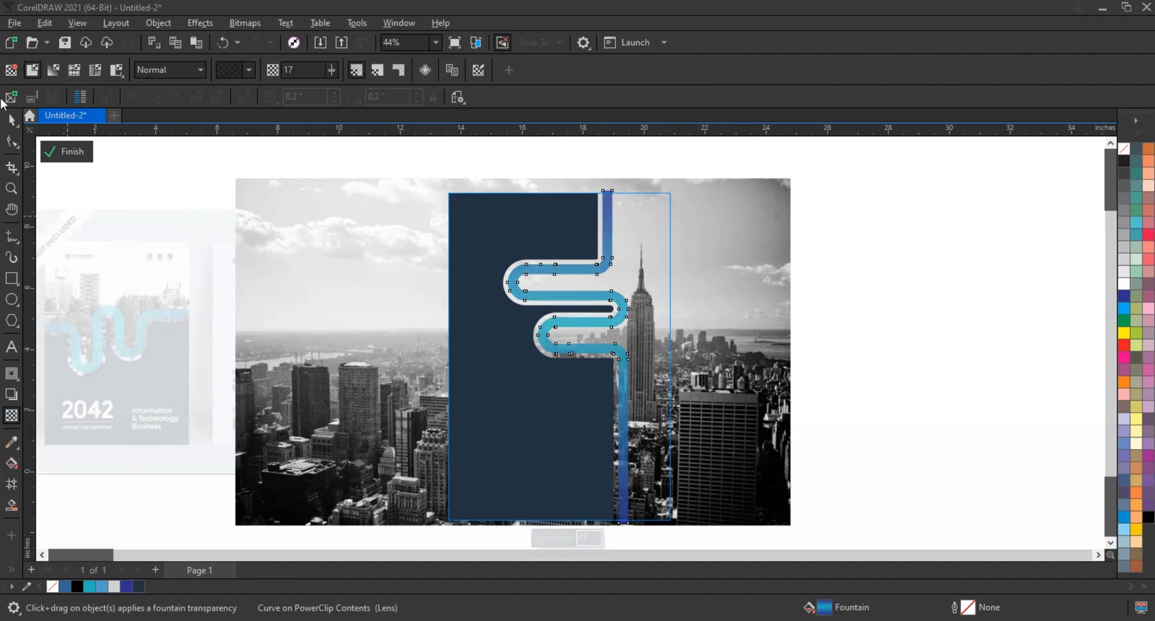
pyautogui.click(11, 120)
pyautogui.keyDown('ctrl'); pyautogui.click(865, 266); pyautogui.keyUp('ctrl')
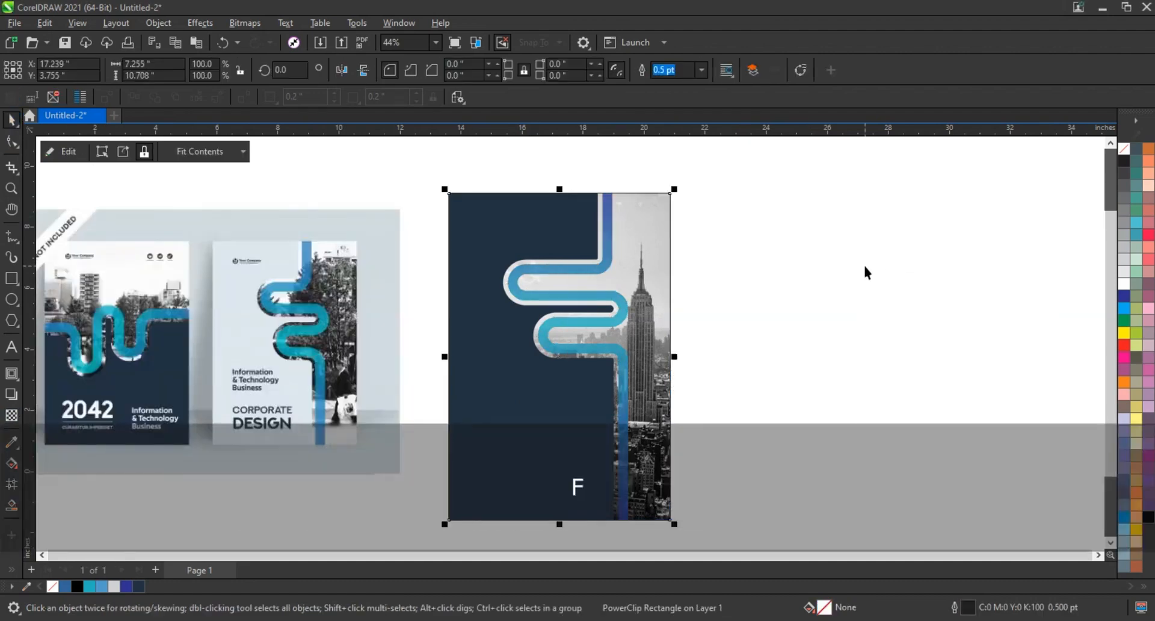
pyautogui.click(865, 266)
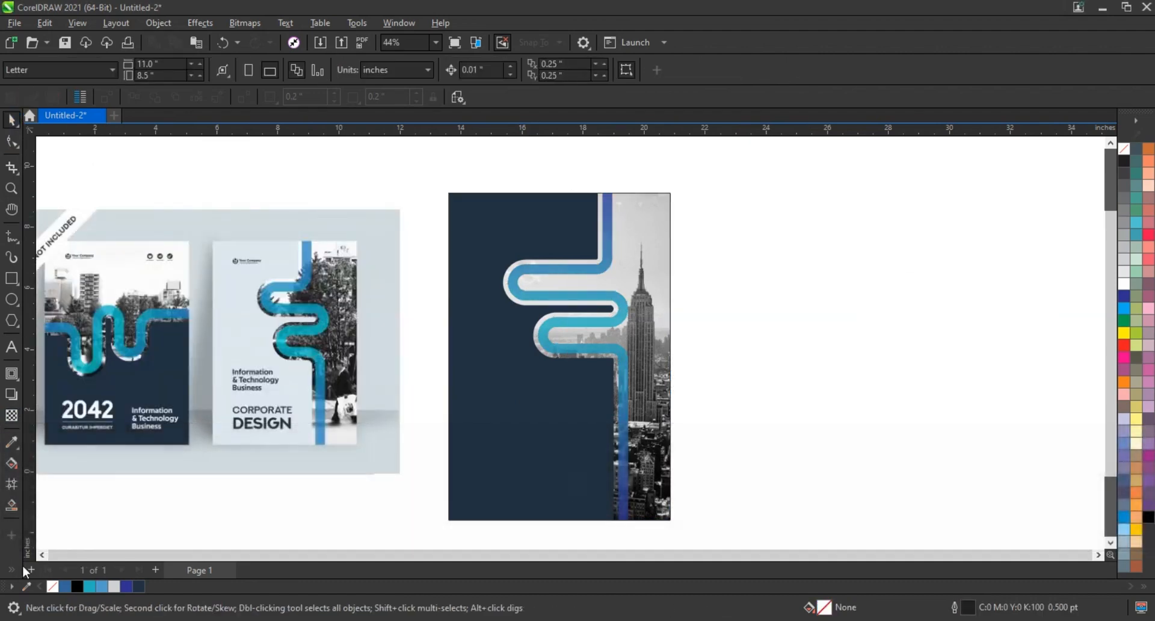